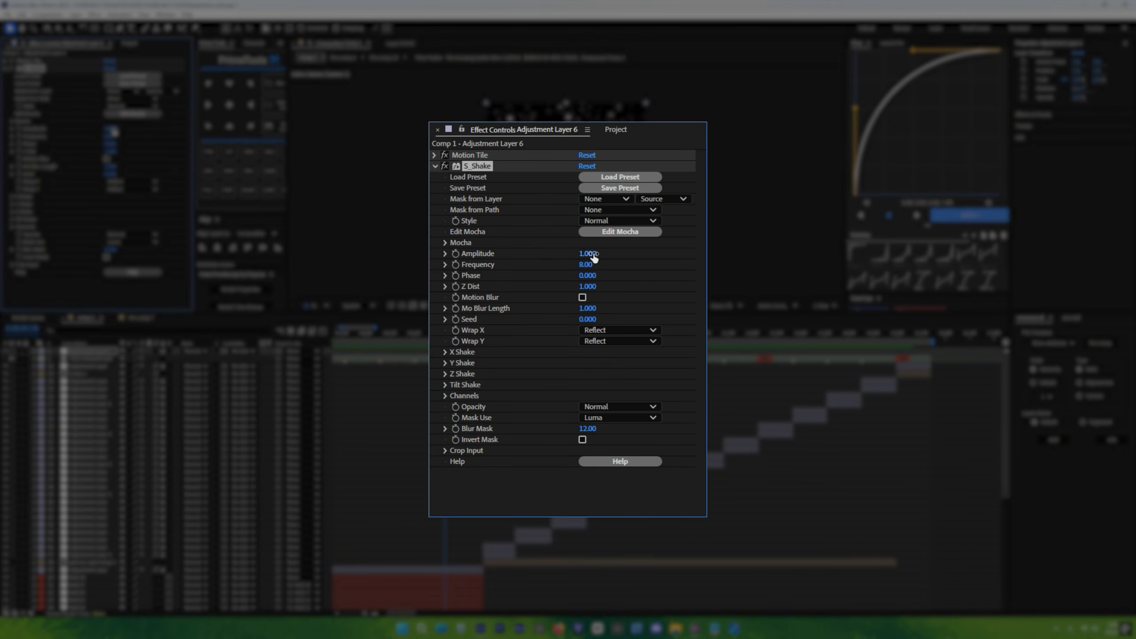
Keyframe the S_Shake Amplitude at 0 at the start of Adjustment Layer 6 and set its Frequency to 38.
{"action": "left_click_drag", "start_coordinate": [592, 254], "coordinate": [435, 264]}
{"action": "left_click", "coordinate": [456, 254]}
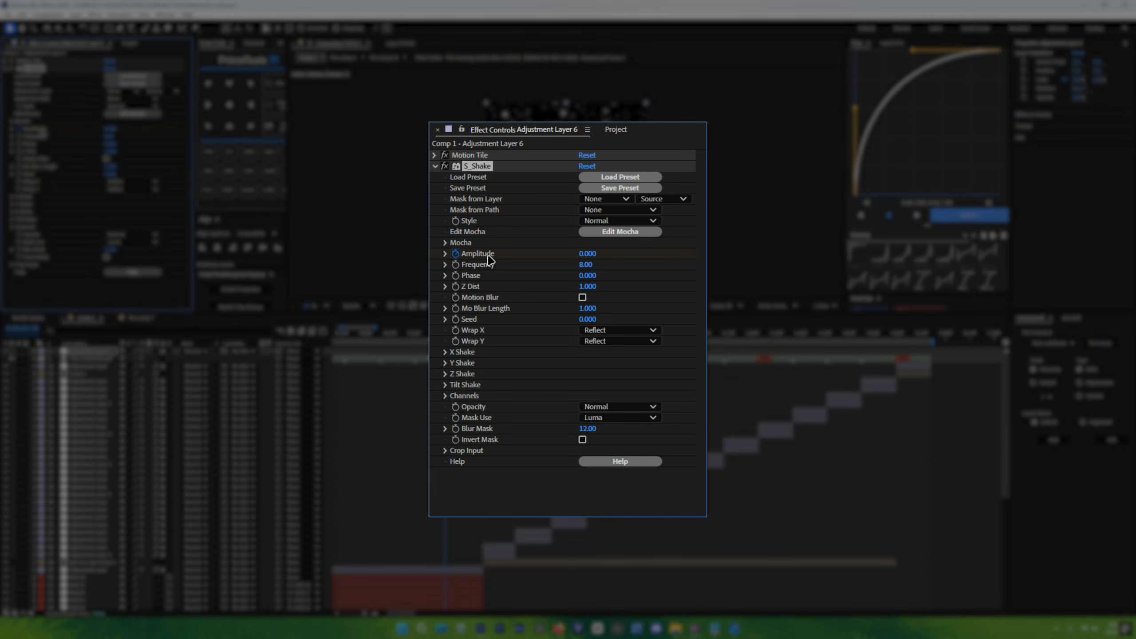
{"action": "left_click", "coordinate": [585, 264]}
{"action": "type", "text": "38"}
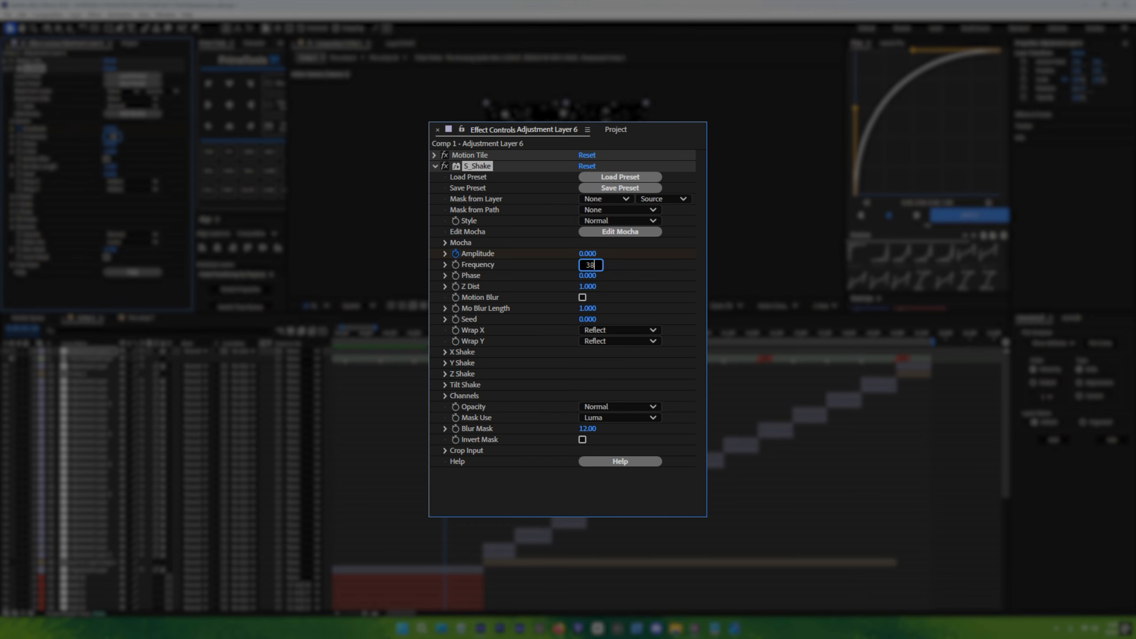
{"action": "key", "text": "Return"}
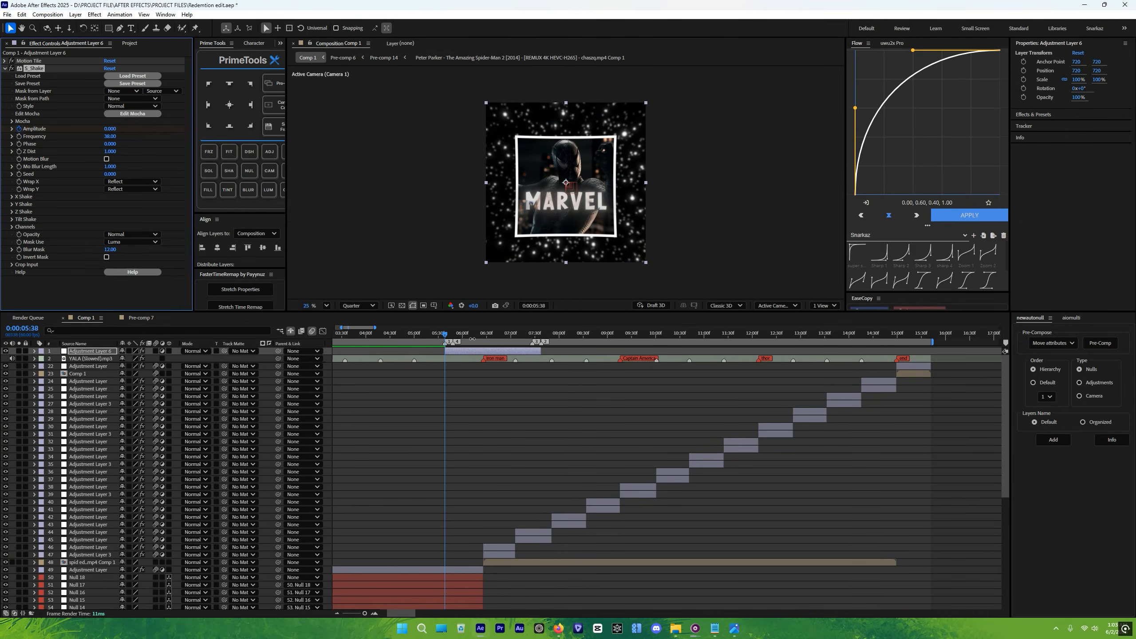
Add an Amplitude keyframe of 0 at the adjustment layer's end, at 0:00:07:38.
{"action": "left_click", "coordinate": [541, 336]}
{"action": "key", "text": "equal"}
{"action": "key", "text": "equal"}
{"action": "key", "text": "equal"}
{"action": "key", "text": "u"}
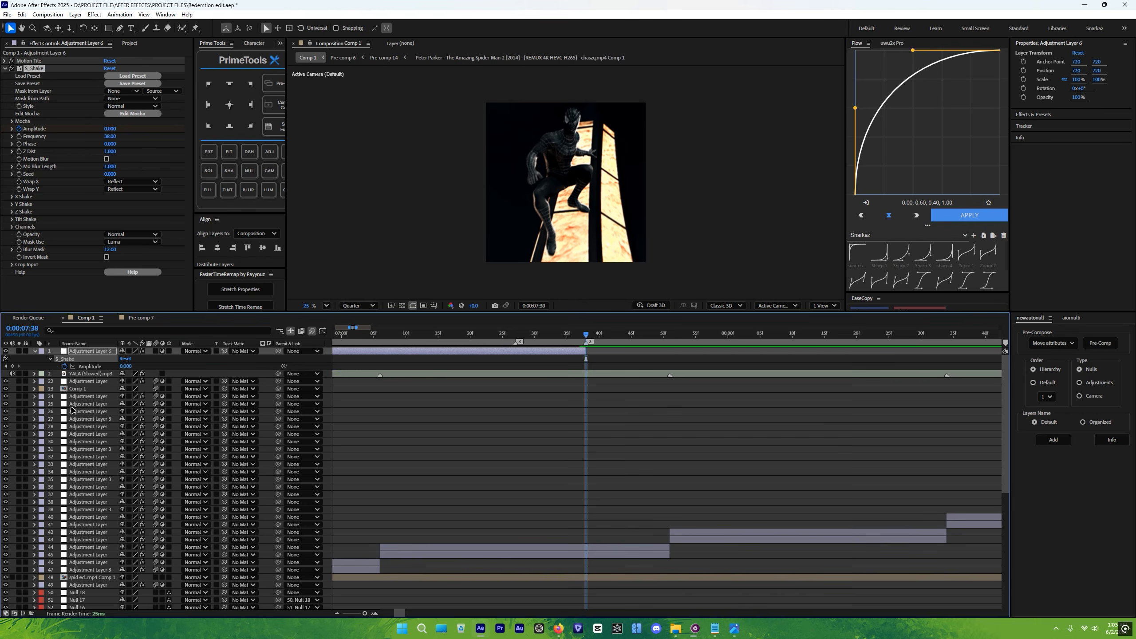
{"action": "left_click", "coordinate": [12, 367]}
{"action": "key", "text": "minus"}
{"action": "key", "text": "minus"}
{"action": "key", "text": "minus"}
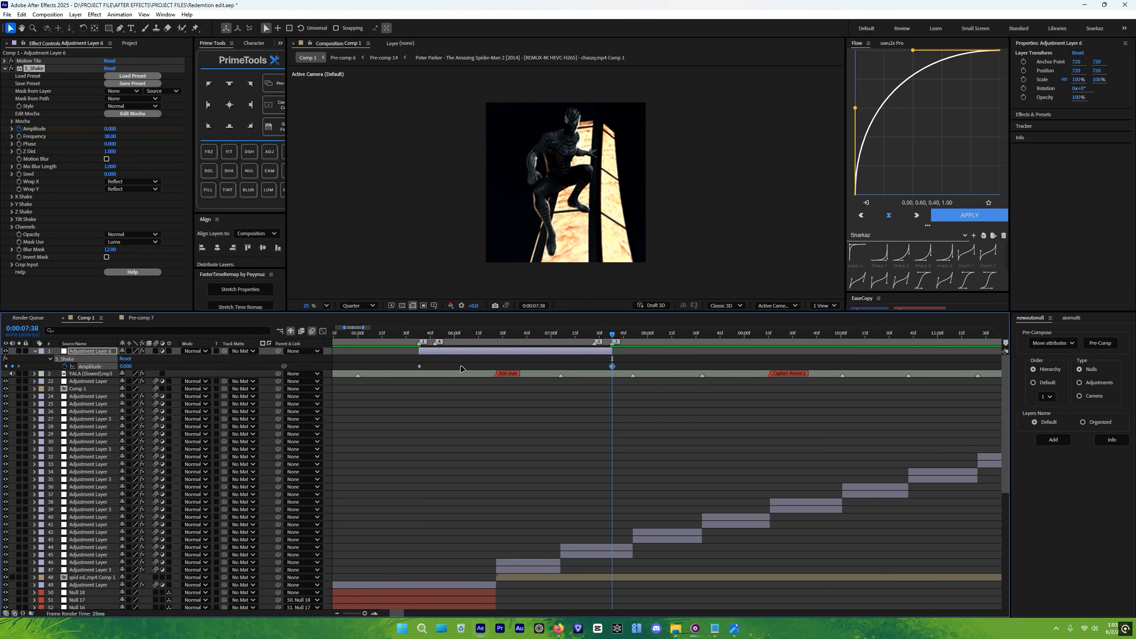
Keyframe the S_Shake Amplitude at 2.5 at the clip transition, at 0:00:06:26.
{"action": "left_click", "coordinate": [496, 335]}
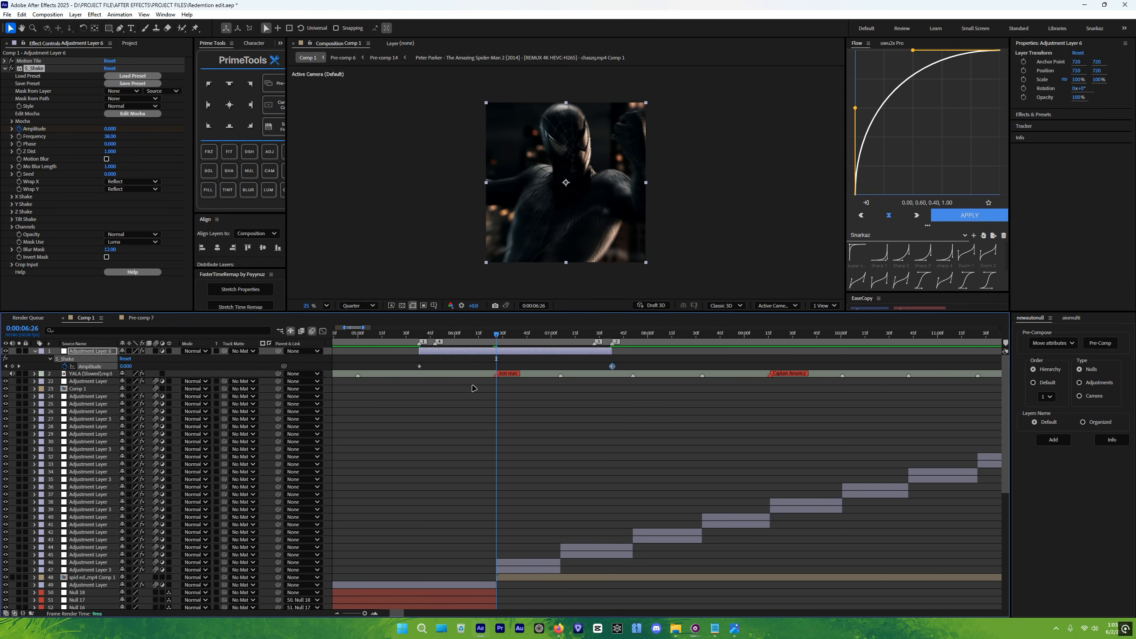
{"action": "key", "text": "minus"}
{"action": "left_click", "coordinate": [127, 366]}
{"action": "type", "text": "2"}
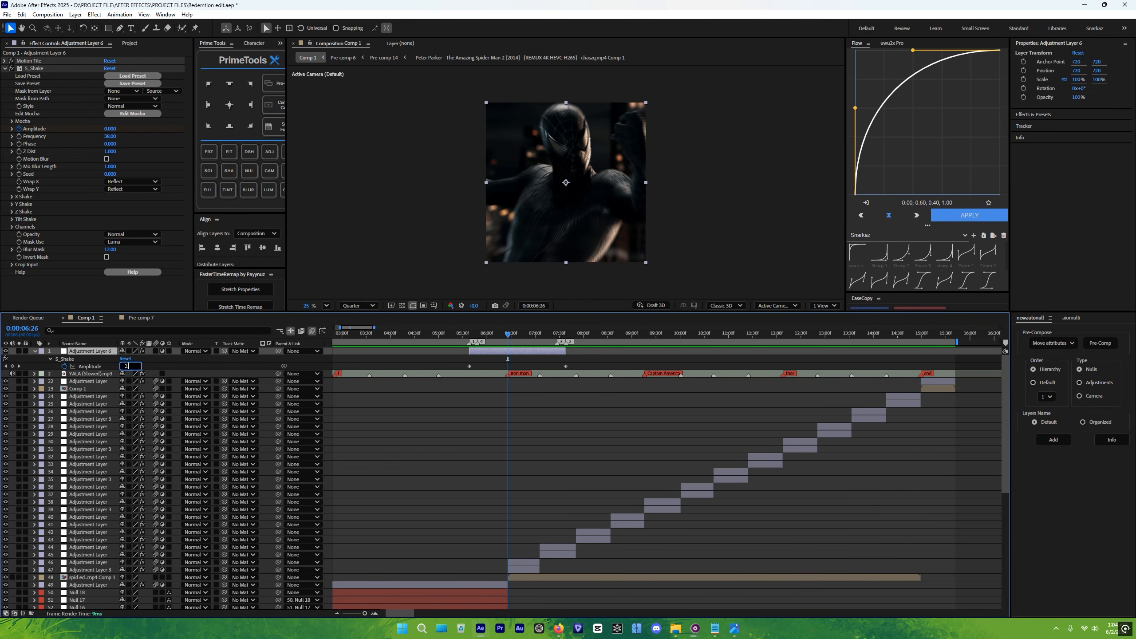
{"action": "type", "text": ".5"}
{"action": "key", "text": "Return"}
Apply Easy Ease to all three Amplitude keyframes and bring up their value curve in the Graph Editor.
{"action": "left_click_drag", "start_coordinate": [583, 361], "coordinate": [417, 381]}
{"action": "key", "text": "F9"}
{"action": "left_click", "coordinate": [323, 331]}
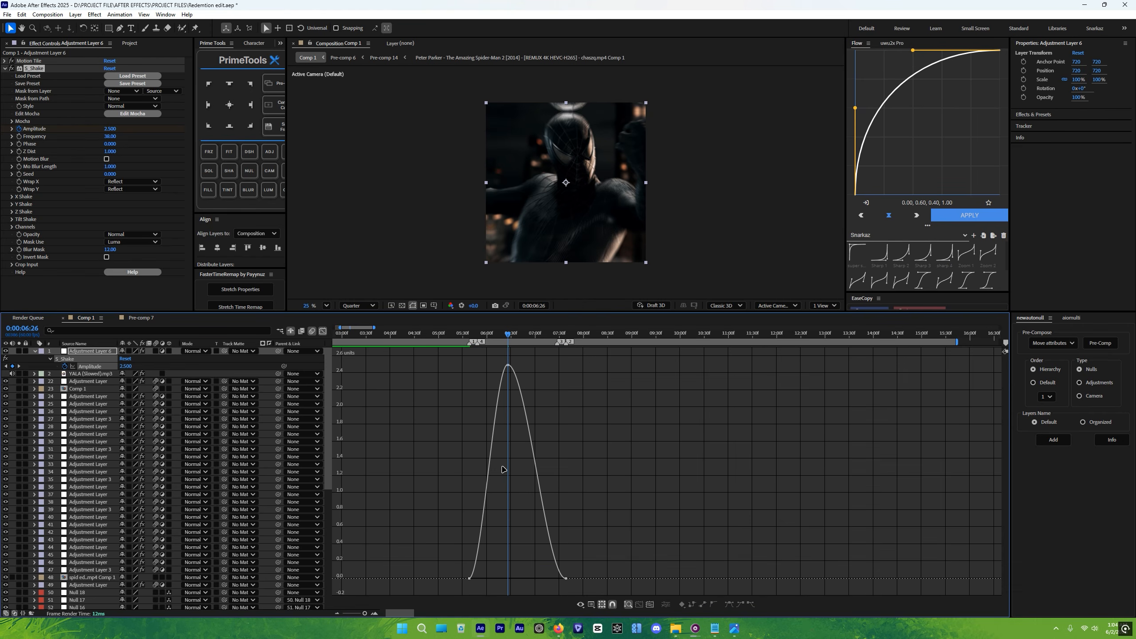
{"action": "scroll", "coordinate": [483, 436], "scroll_direction": "up", "scroll_amount": 4, "text": "alt"}
{"action": "left_click", "coordinate": [588, 367]}
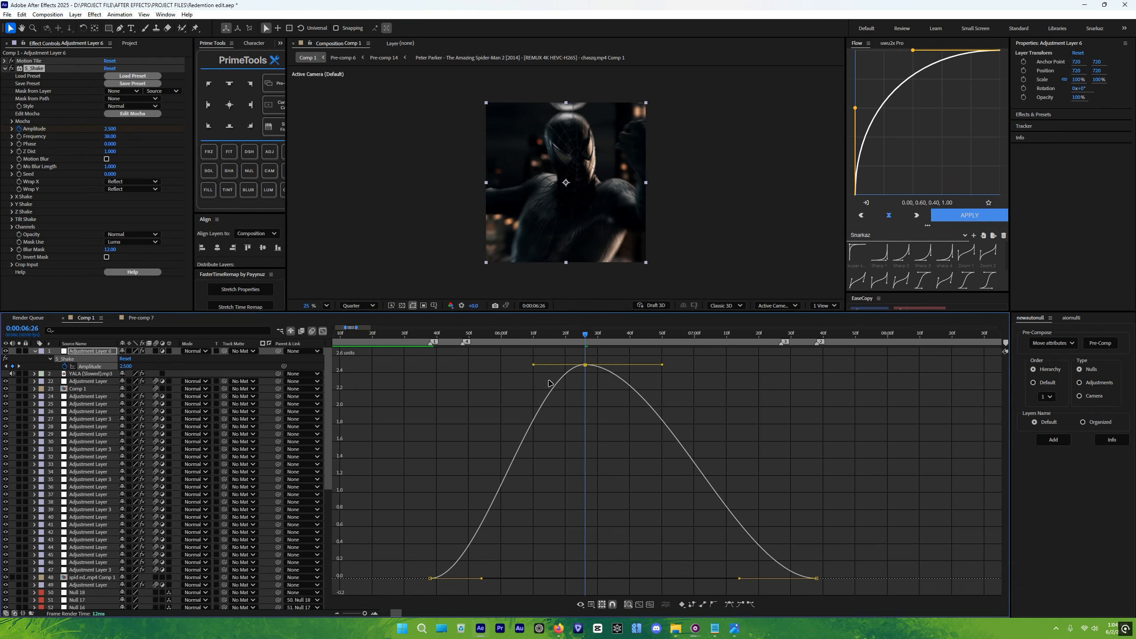
Reshape the Amplitude curve's handles so it rises and falls steeply around a sharp spike at the middle keyframe.
{"action": "left_click_drag", "start_coordinate": [533, 366], "coordinate": [637, 576]}
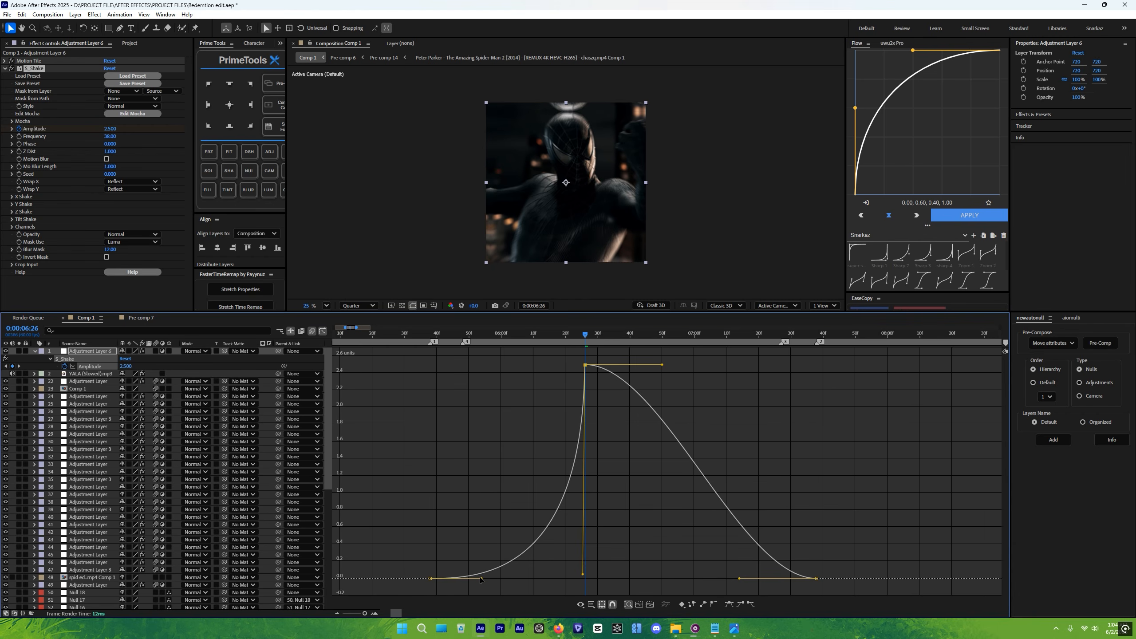
{"action": "left_click_drag", "start_coordinate": [482, 579], "coordinate": [577, 579]}
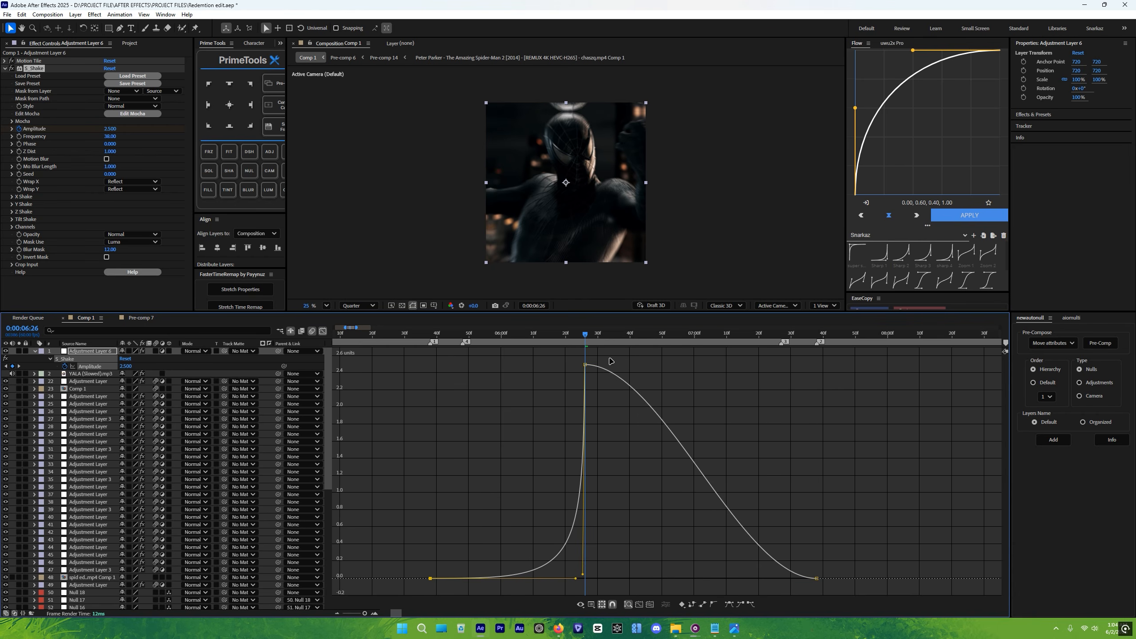
{"action": "left_click", "coordinate": [611, 372]}
{"action": "left_click_drag", "start_coordinate": [662, 367], "coordinate": [553, 574]}
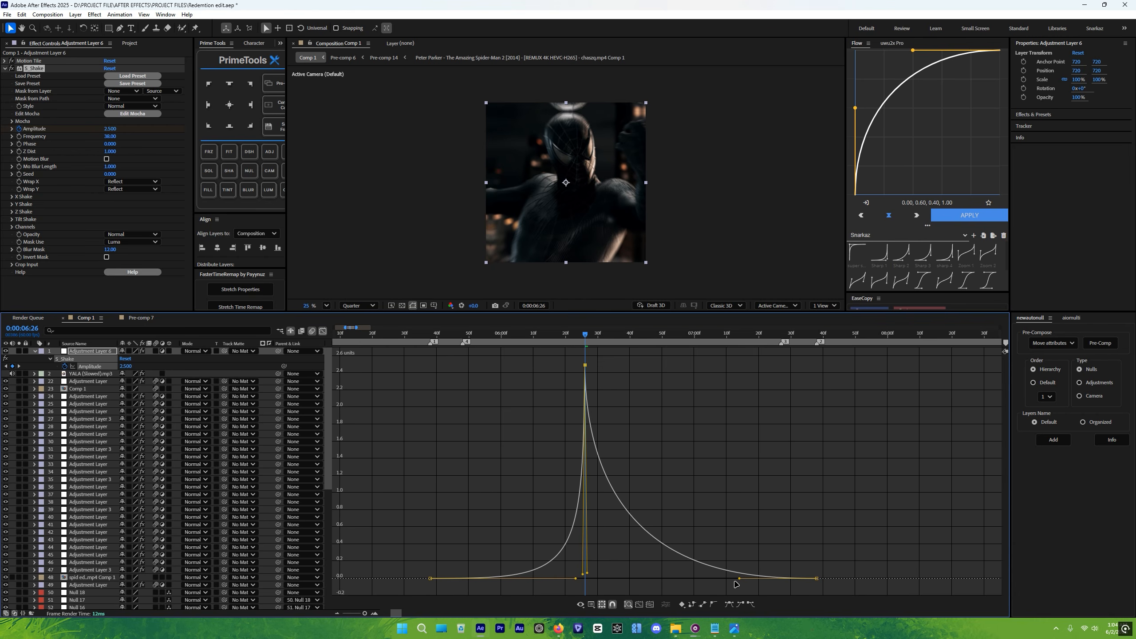
{"action": "left_click_drag", "start_coordinate": [739, 579], "coordinate": [599, 579]}
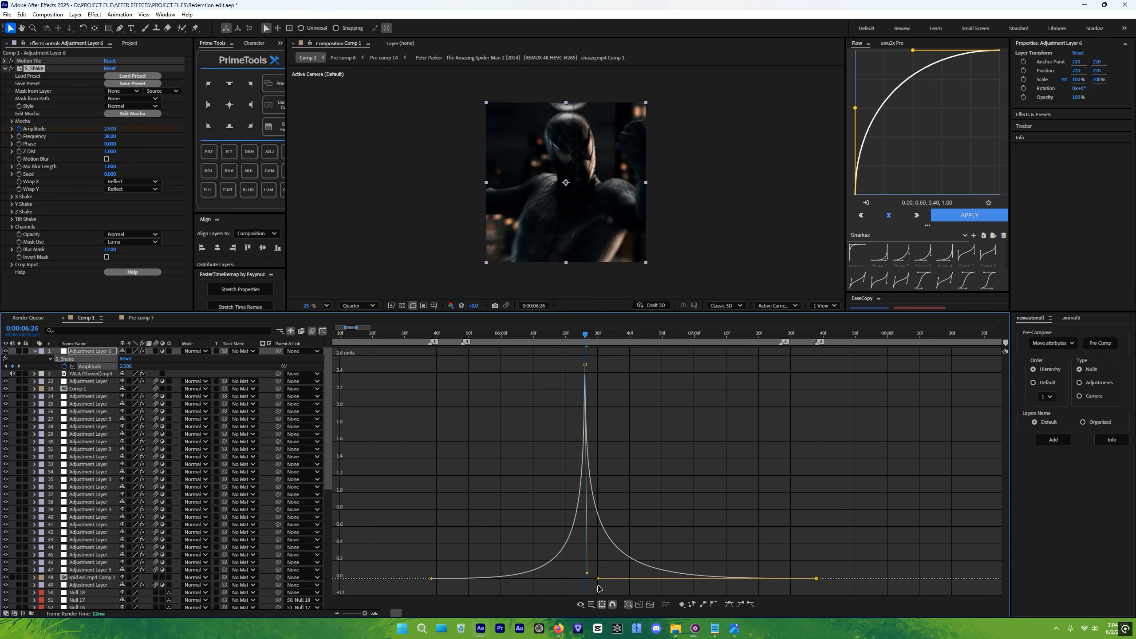
Return to the layer view at the adjustment layer's start and enable Motion Blur in S_Shake, collapsing the effect's settings.
{"action": "scroll", "coordinate": [574, 386], "scroll_direction": "down", "scroll_amount": 1}
{"action": "left_click_drag", "start_coordinate": [542, 337], "coordinate": [488, 335]}
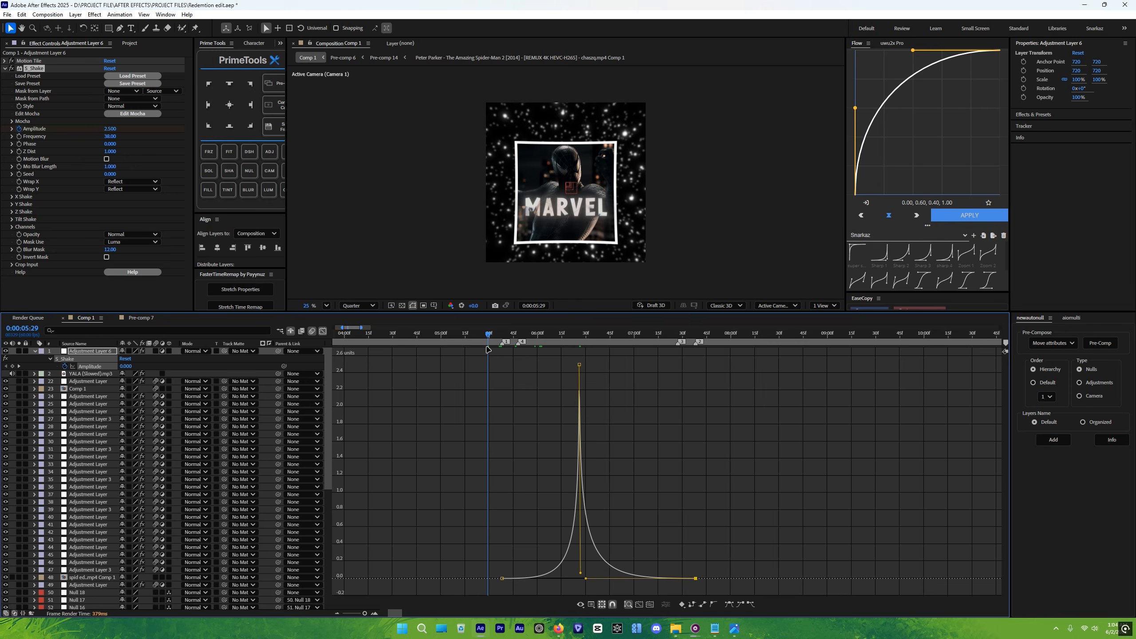
{"action": "left_click", "coordinate": [323, 332]}
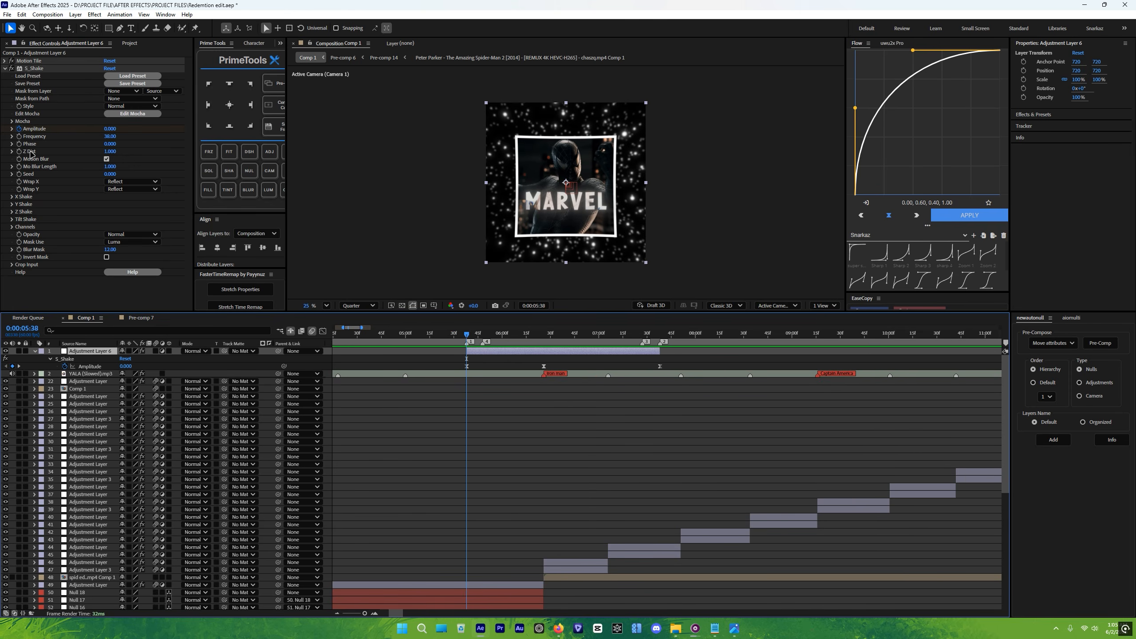
{"action": "left_click", "coordinate": [5, 67]}
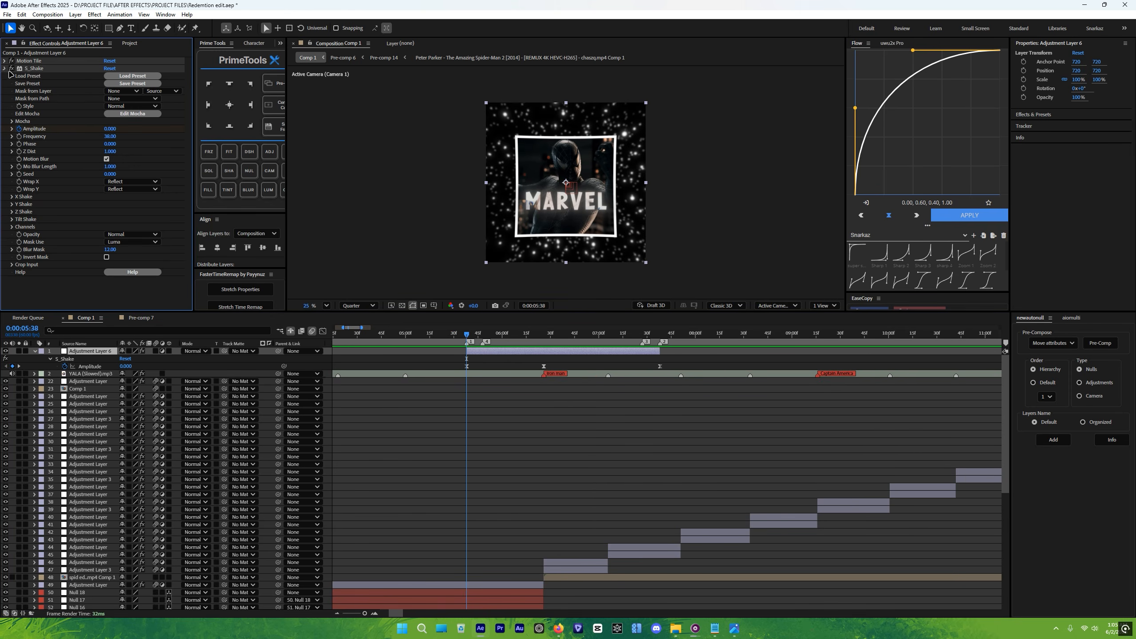
Find the S_HueSatBright effect and apply it to Adjustment Layer 6.
{"action": "left_click", "coordinate": [493, 349]}
{"action": "key", "text": "ctrl+space"}
{"action": "type", "text": "hue"}
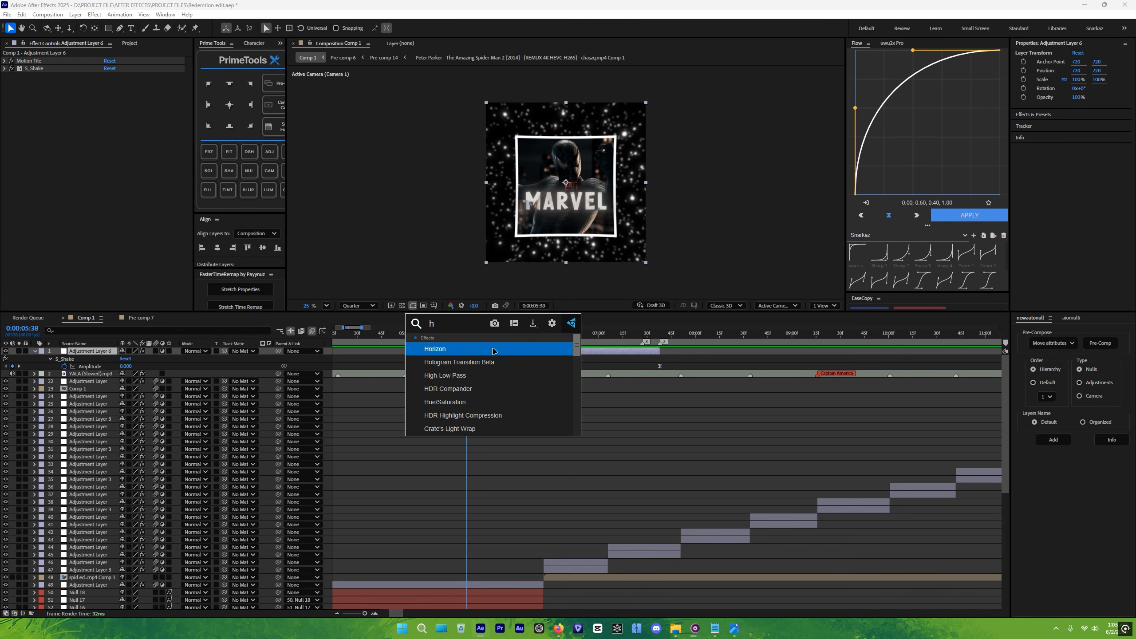
{"action": "key", "text": "Down"}
{"action": "key", "text": "Down"}
{"action": "key", "text": "Return"}
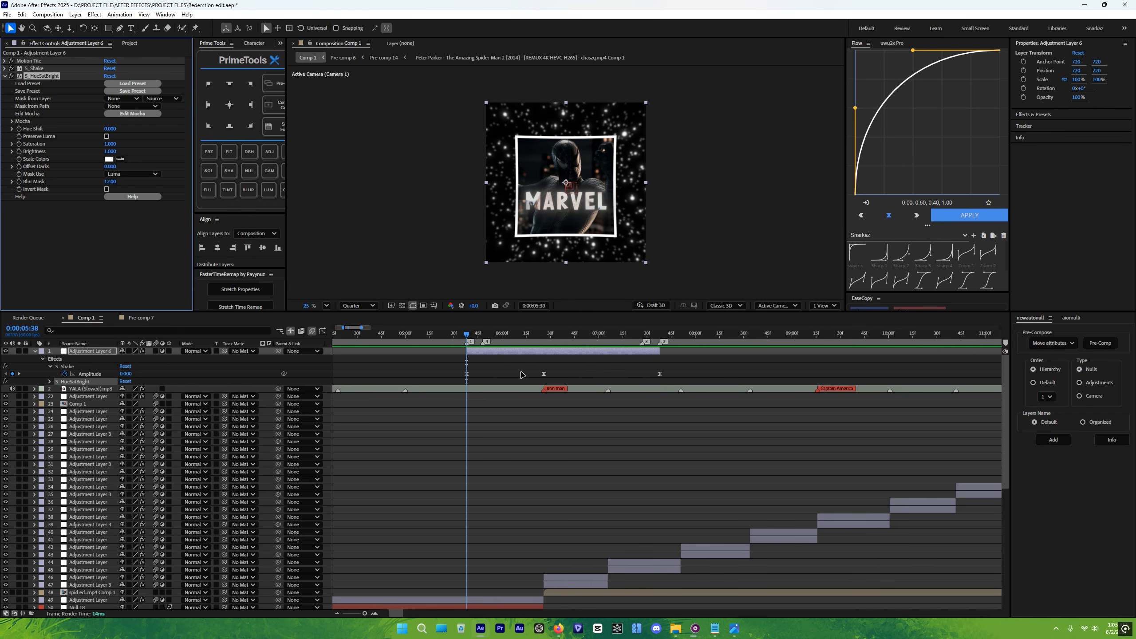
Keyframe the S_HueSatBright Brightness at 1 at the layer's start and at 2 at 0:00:06:26.
{"action": "left_click", "coordinate": [19, 152]}
{"action": "key", "text": "k"}
{"action": "left_click", "coordinate": [109, 151]}
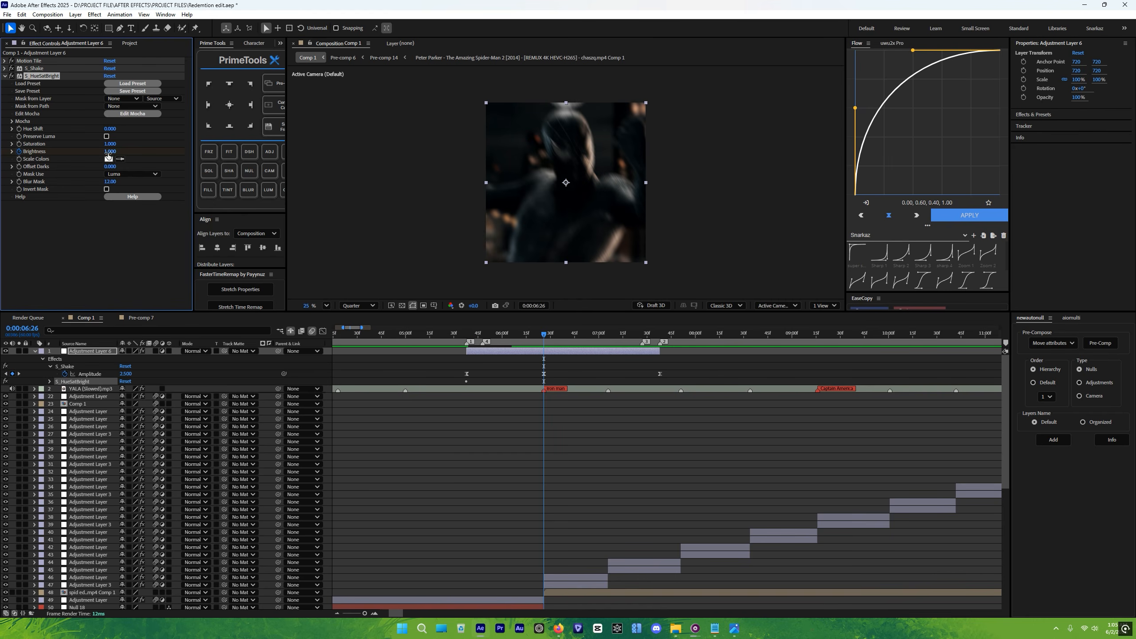
{"action": "type", "text": "2"}
{"action": "key", "text": "Return"}
Keyframe Brightness at 1 at the layer's end, 0:00:07:38, and ease its three keyframes.
{"action": "key", "text": "u"}
{"action": "key", "text": "k"}
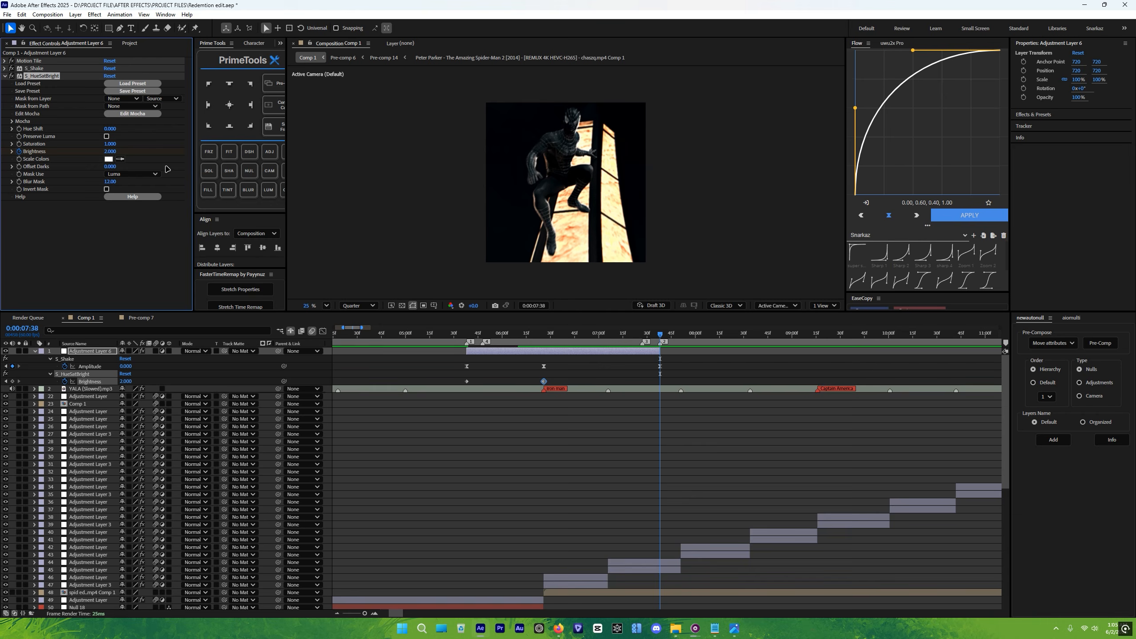
{"action": "left_click", "coordinate": [125, 381]}
{"action": "type", "text": "1"}
{"action": "key", "text": "Return"}
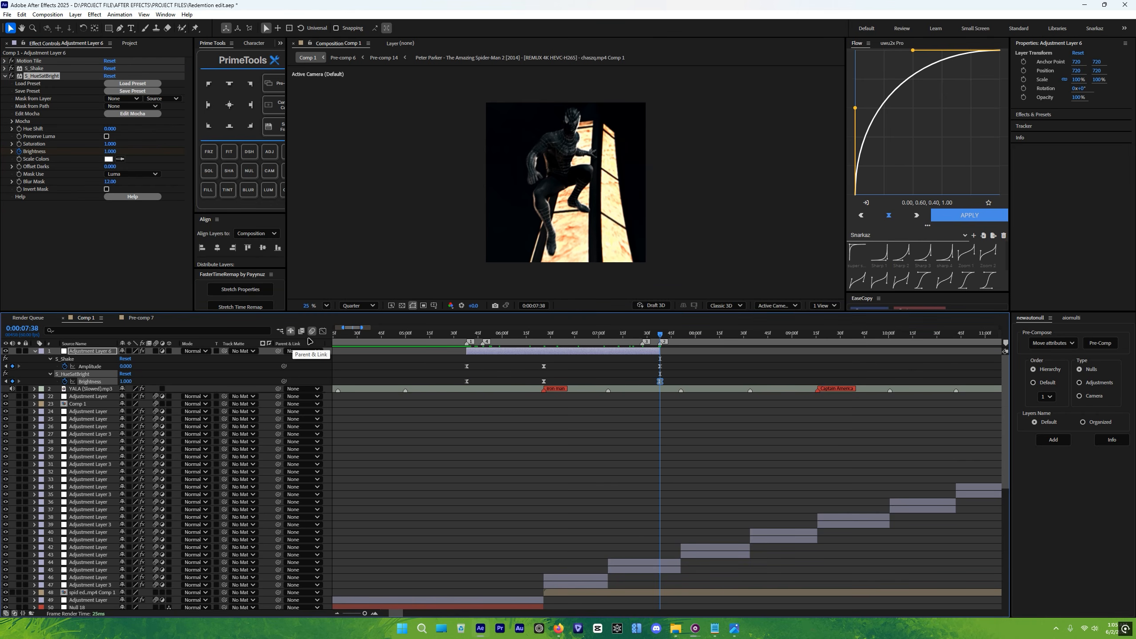
Reshape the Brightness value curve so it stays low and rises steeply into the middle keyframe.
{"action": "left_click", "coordinate": [323, 332]}
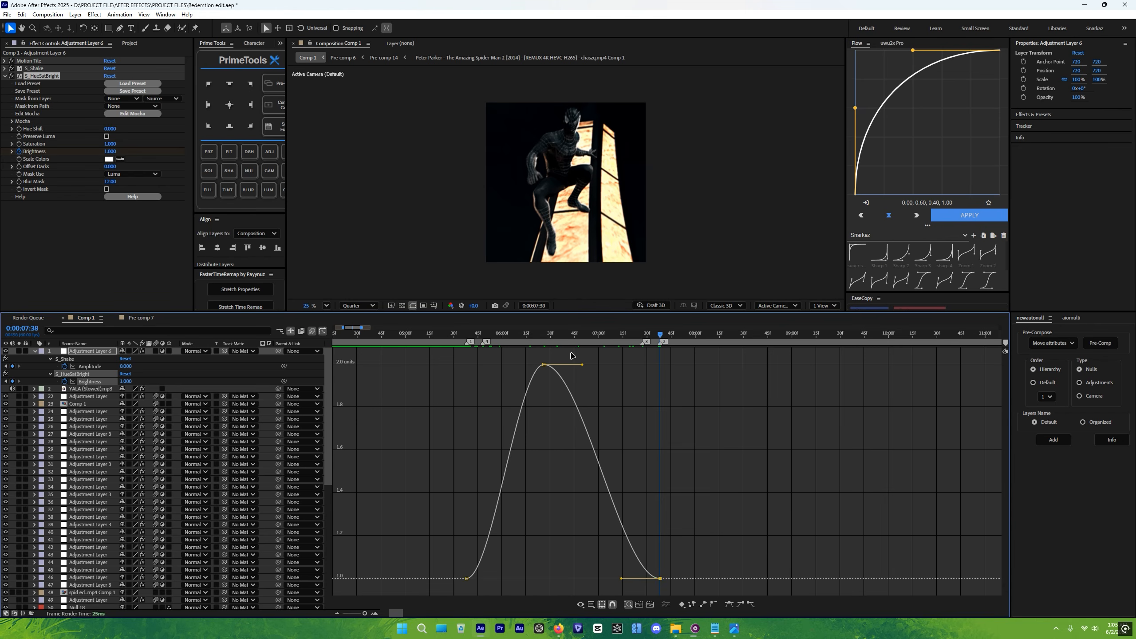
{"action": "left_click", "coordinate": [544, 365]}
{"action": "scroll", "coordinate": [517, 368], "scroll_direction": "up", "scroll_amount": 2}
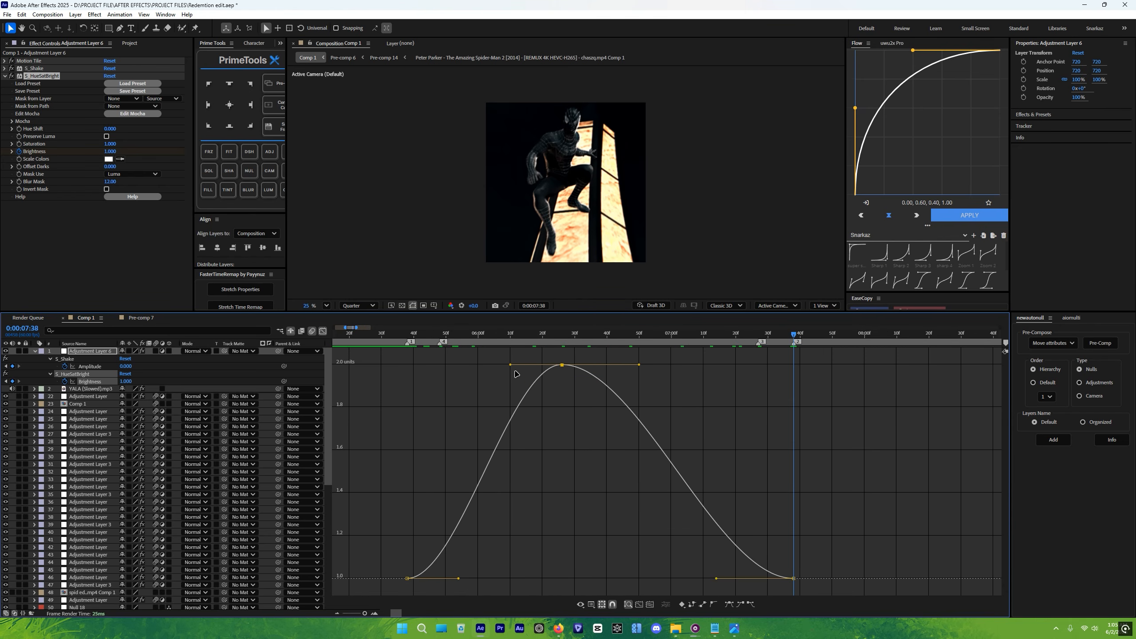
{"action": "left_click_drag", "start_coordinate": [511, 366], "coordinate": [622, 574]}
{"action": "left_click_drag", "start_coordinate": [461, 580], "coordinate": [558, 580]}
Pull the Brightness curve's outgoing handles so it drops sharply after the peak and eases out to the last keyframe.
{"action": "left_click", "coordinate": [568, 365]}
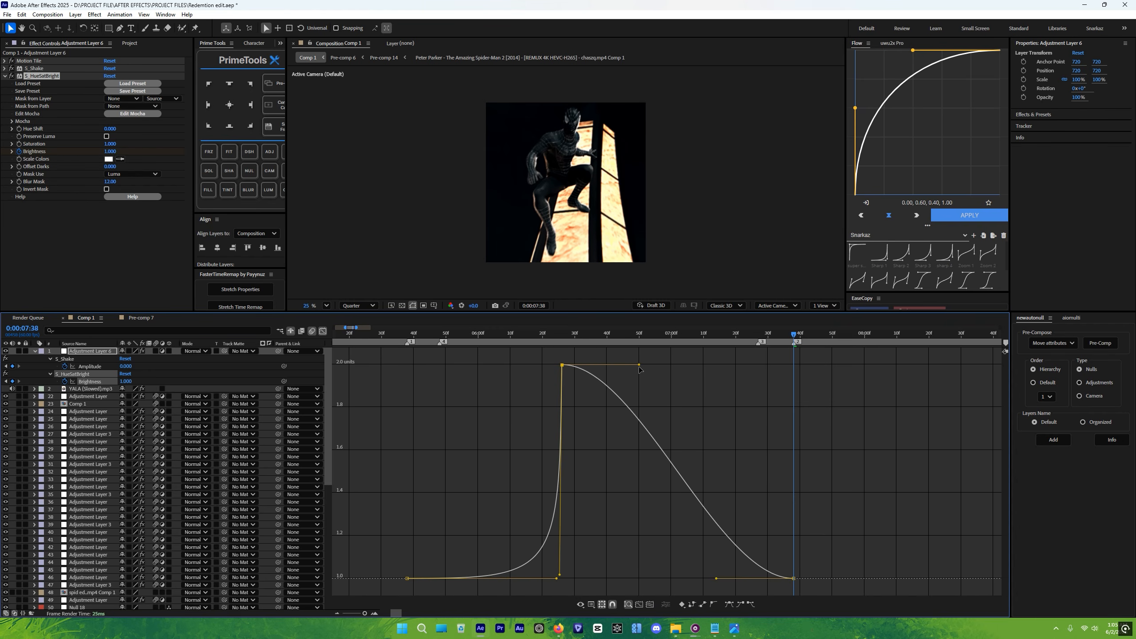
{"action": "left_click_drag", "start_coordinate": [639, 369], "coordinate": [520, 536]}
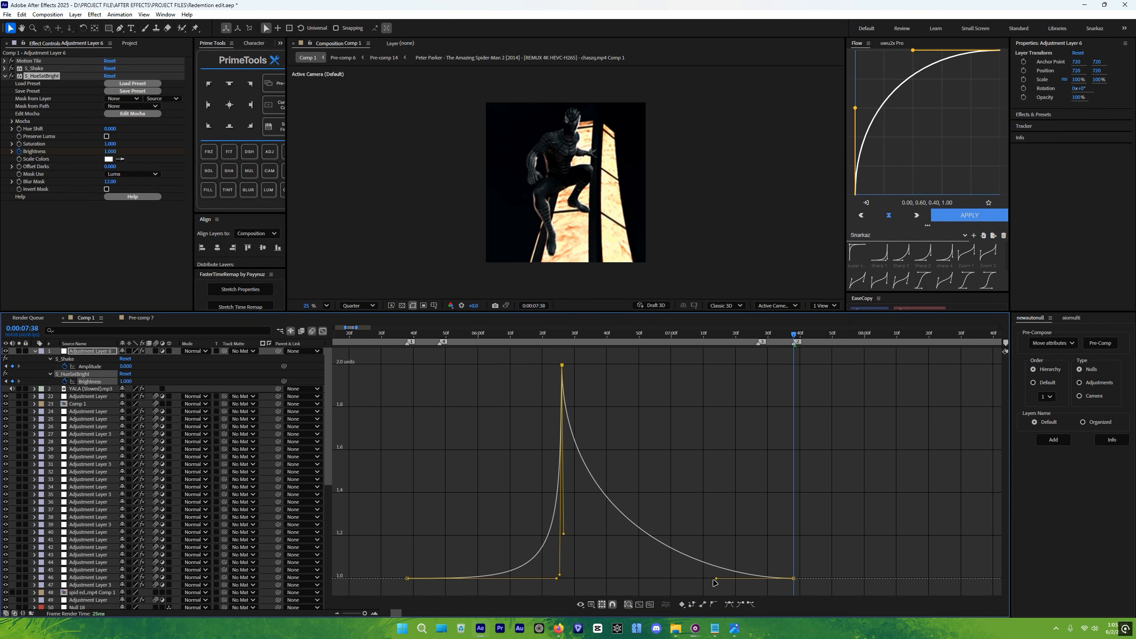
{"action": "left_click_drag", "start_coordinate": [716, 581], "coordinate": [605, 586]}
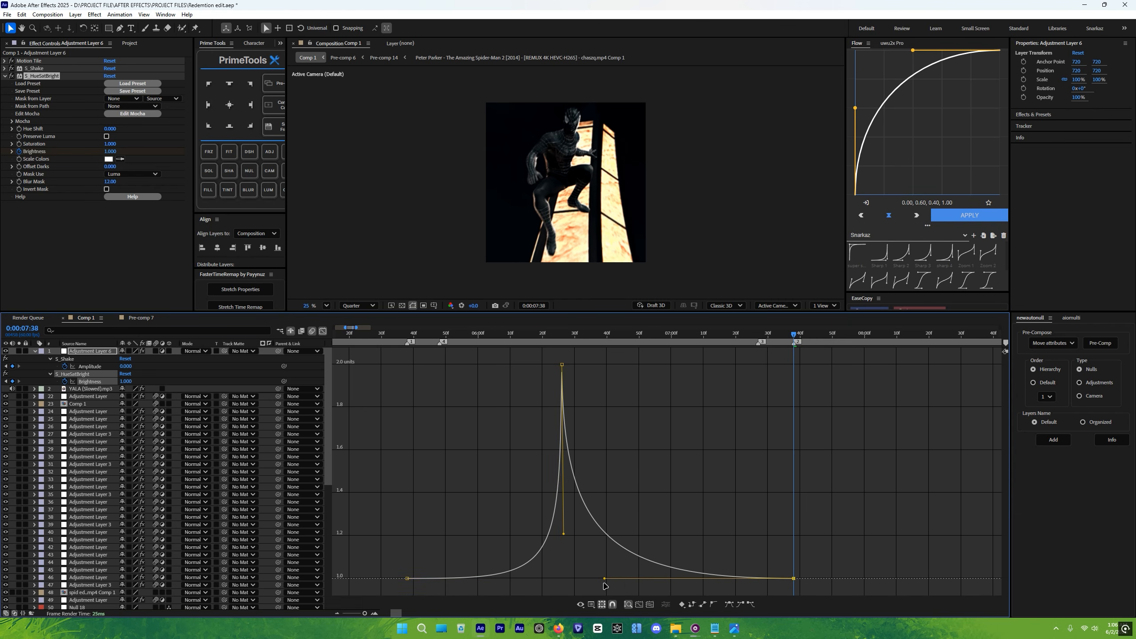
{"action": "left_click_drag", "start_coordinate": [565, 539], "coordinate": [559, 574]}
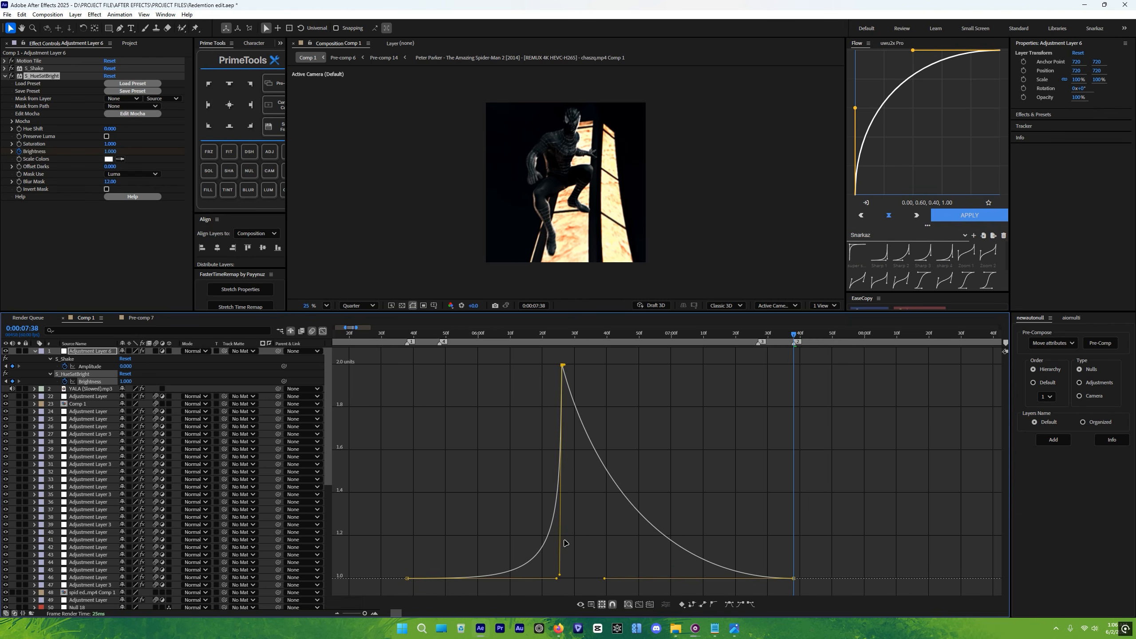
{"action": "key", "text": "ctrl+z"}
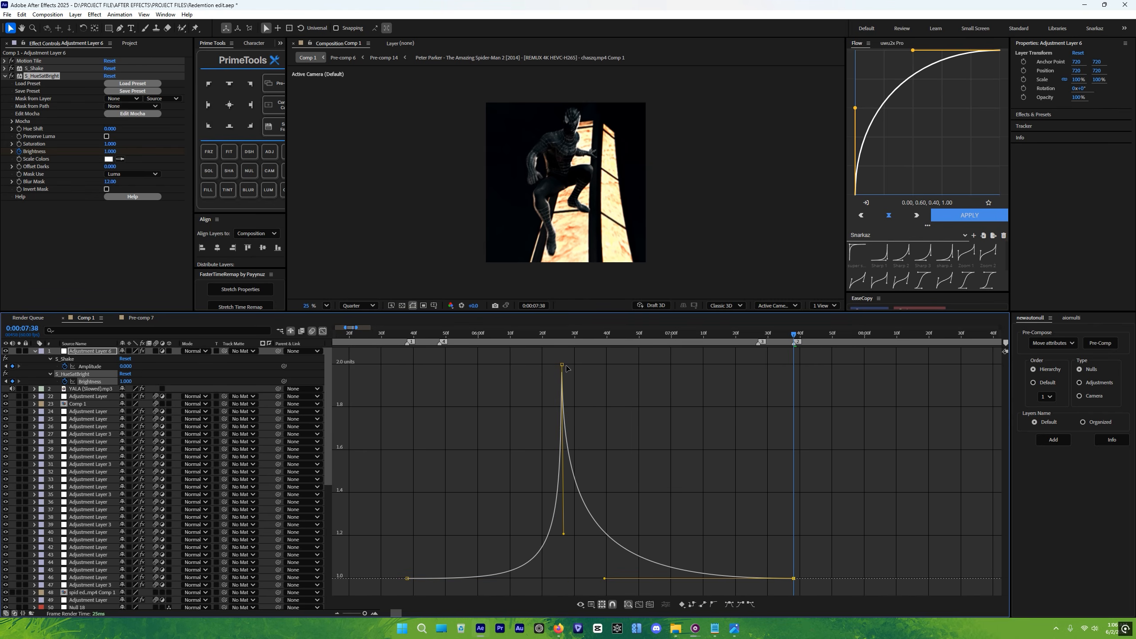
{"action": "left_click_drag", "start_coordinate": [564, 536], "coordinate": [564, 549]}
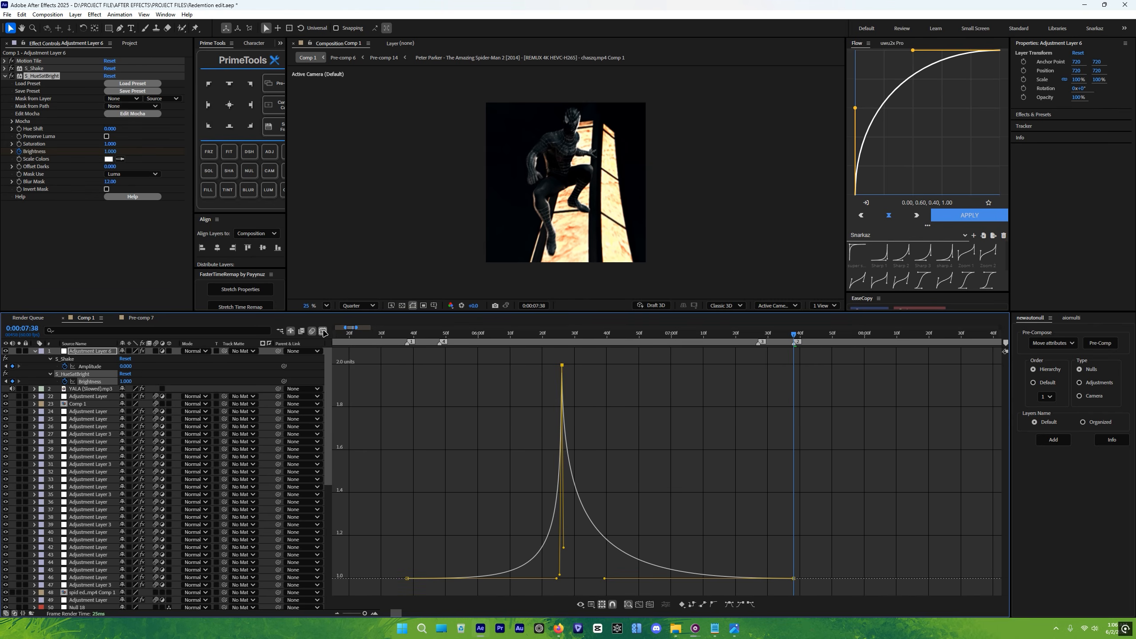
Return to the layer view at the adjustment layer's start and apply the BCC Lens Blur OBS effect to it.
{"action": "left_click", "coordinate": [322, 331]}
{"action": "left_click", "coordinate": [432, 336]}
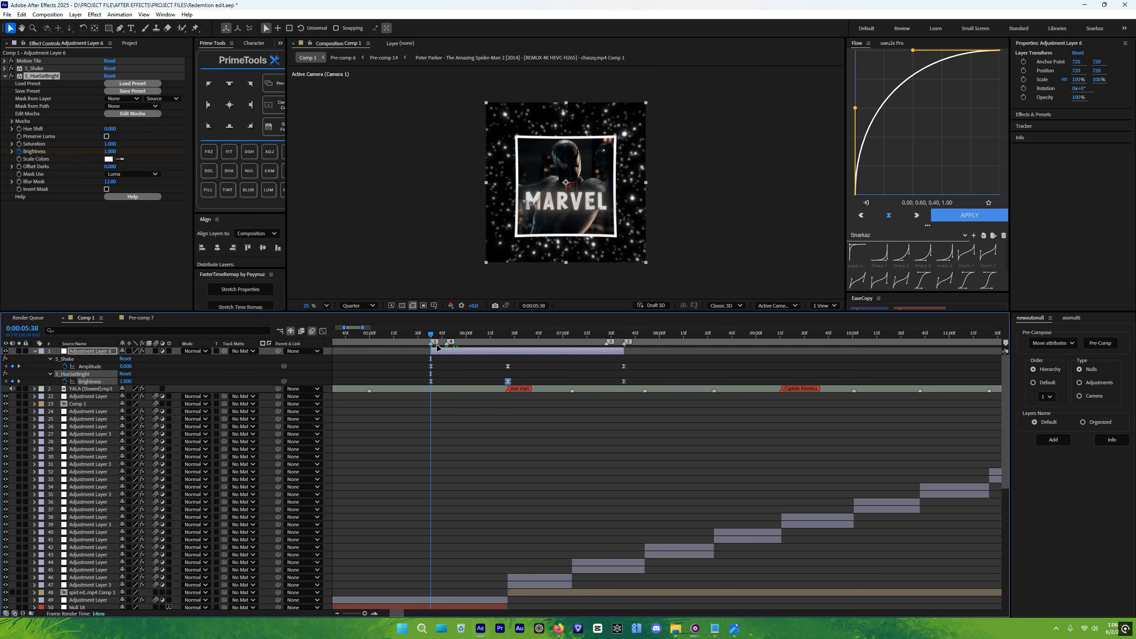
{"action": "left_click", "coordinate": [437, 352]}
{"action": "key", "text": "ctrl+space"}
{"action": "type", "text": "lens"}
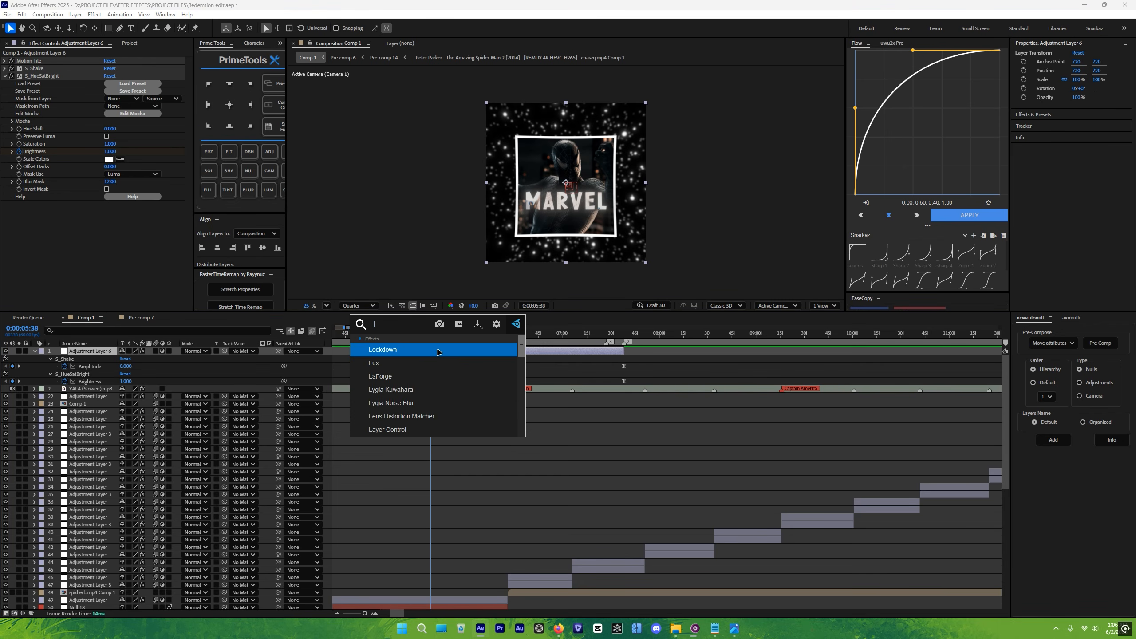
{"action": "key", "text": "Down"}
{"action": "key", "text": "Down"}
{"action": "key", "text": "Down"}
{"action": "key", "text": "Down"}
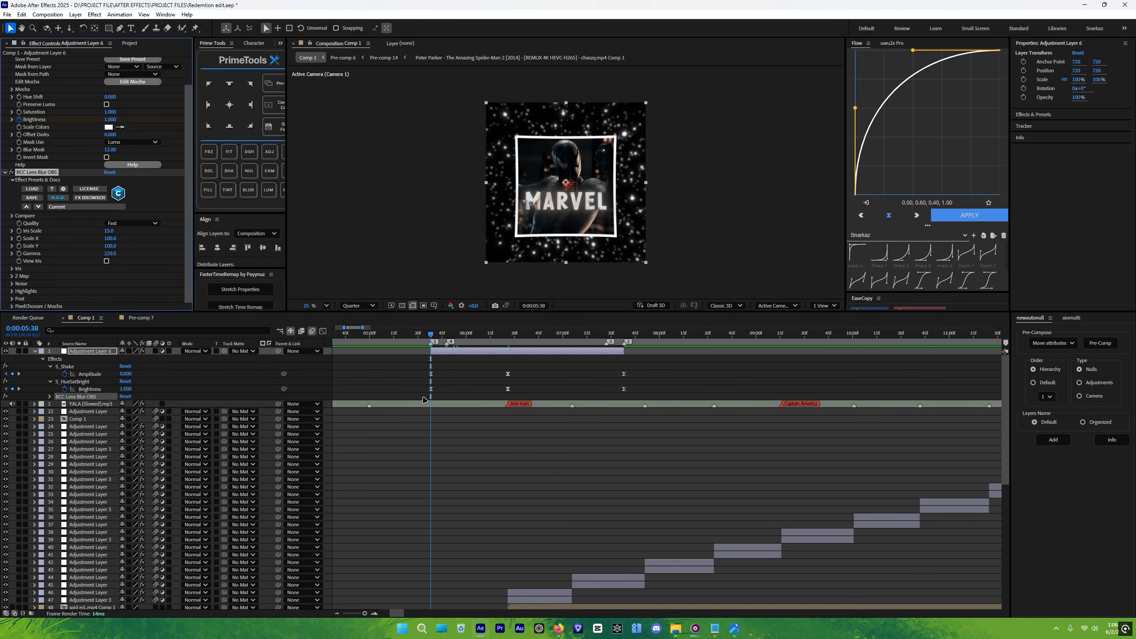
{"action": "key", "text": "Return"}
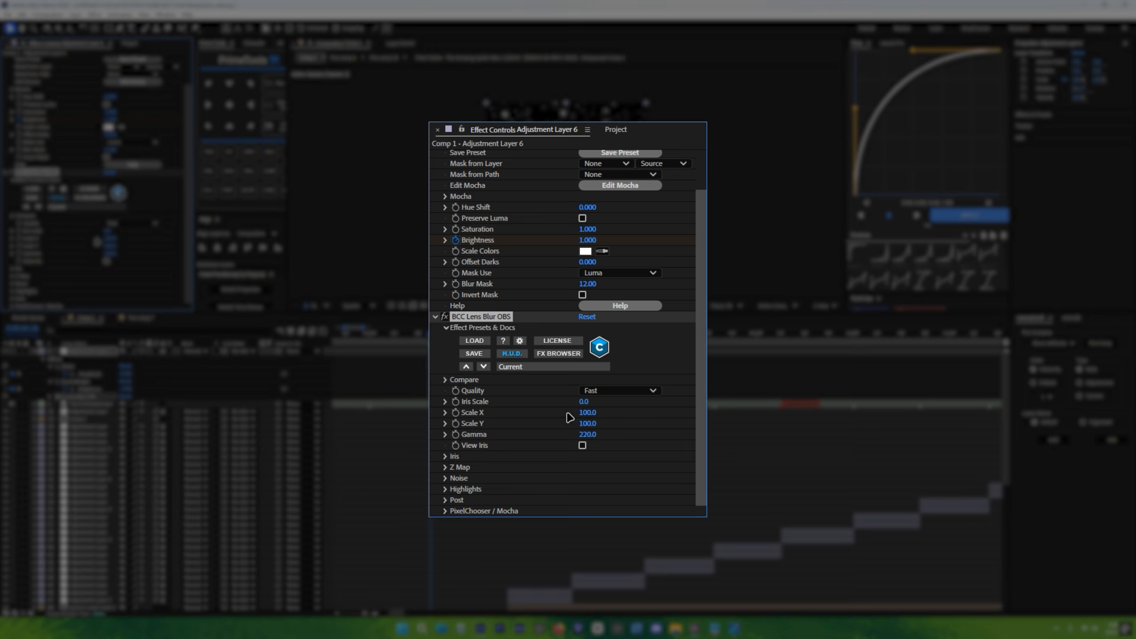
Set BCC Lens Blur OBS to Sharper quality, Gamma 1000 and Circle iris shape, and keyframe Iris Scale at 0.
{"action": "left_click", "coordinate": [590, 390]}
{"action": "left_click", "coordinate": [615, 446]}
{"action": "left_click", "coordinate": [445, 456]}
{"action": "left_click", "coordinate": [604, 467]}
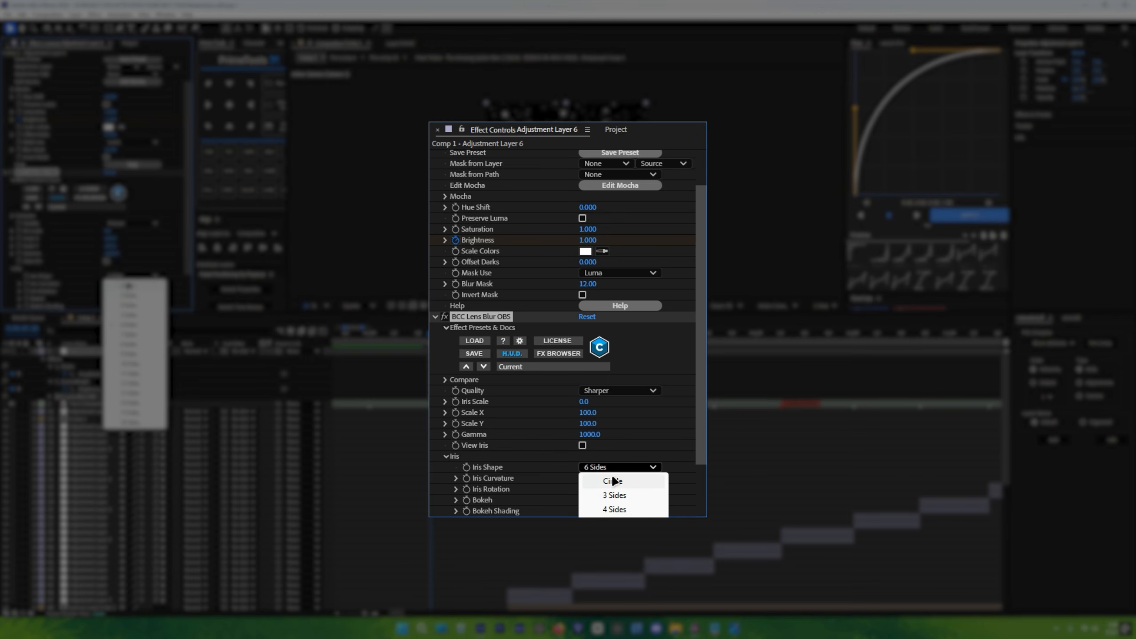
{"action": "left_click", "coordinate": [613, 480]}
{"action": "left_click", "coordinate": [456, 402]}
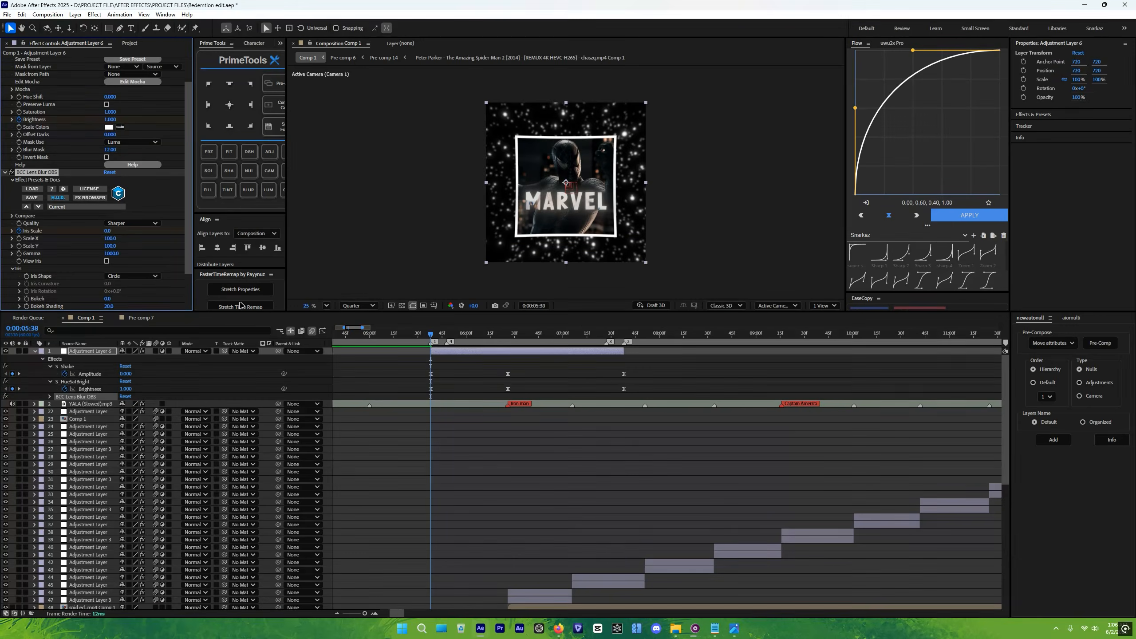
Keyframe the adjustment layer's Iris Scale at 10 on the beat marker at 0:00:06:26 and at 0 at 0:00:07:38.
{"action": "left_click", "coordinate": [438, 354]}
{"action": "key", "text": "u"}
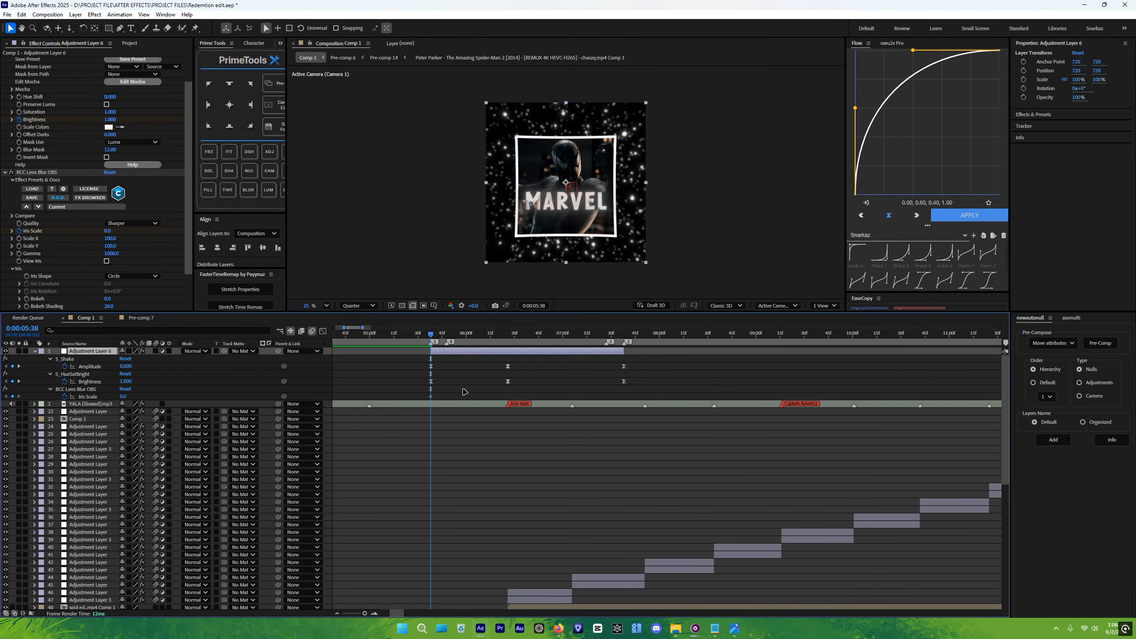
{"action": "key", "text": "k"}
{"action": "left_click_drag", "start_coordinate": [122, 396], "coordinate": [210, 398]}
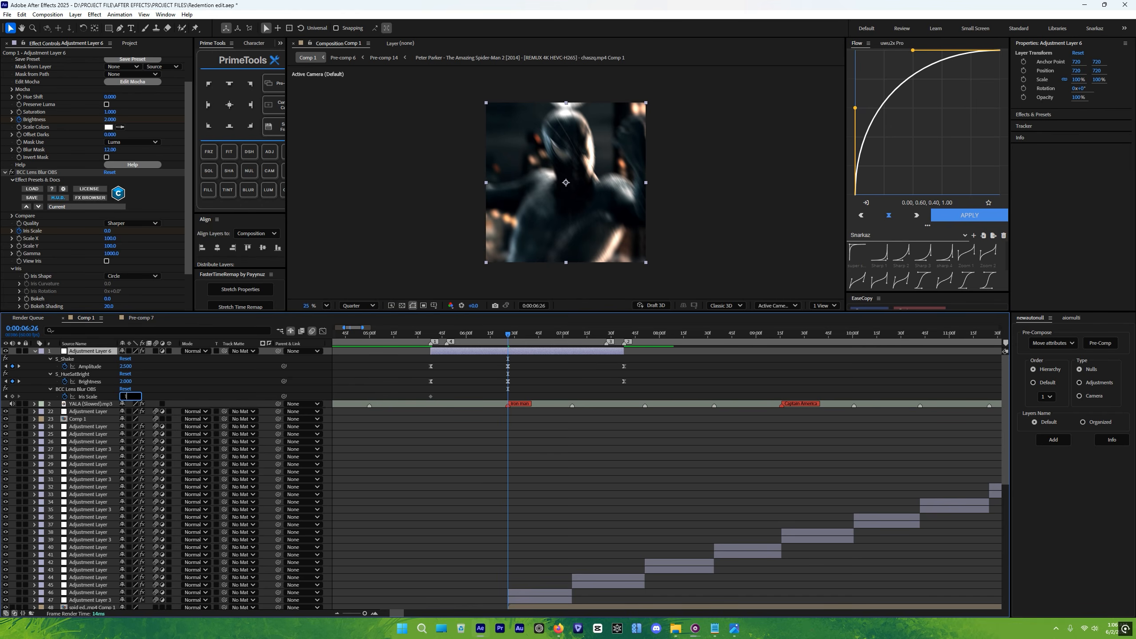
{"action": "key", "text": "k"}
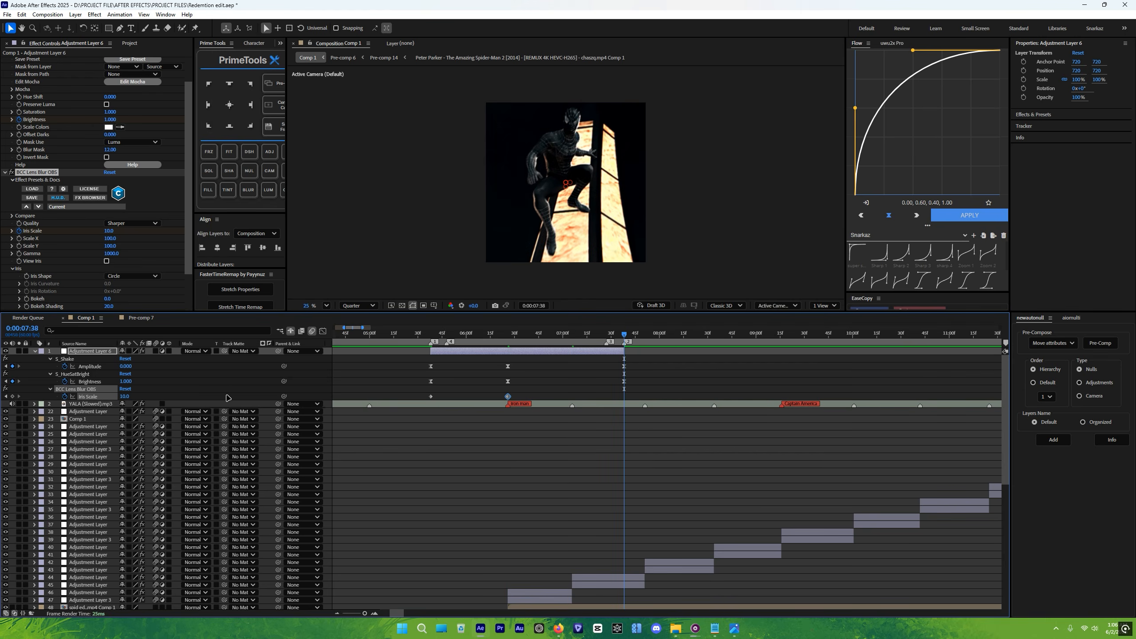
{"action": "left_click_drag", "start_coordinate": [124, 397], "coordinate": [122, 405]}
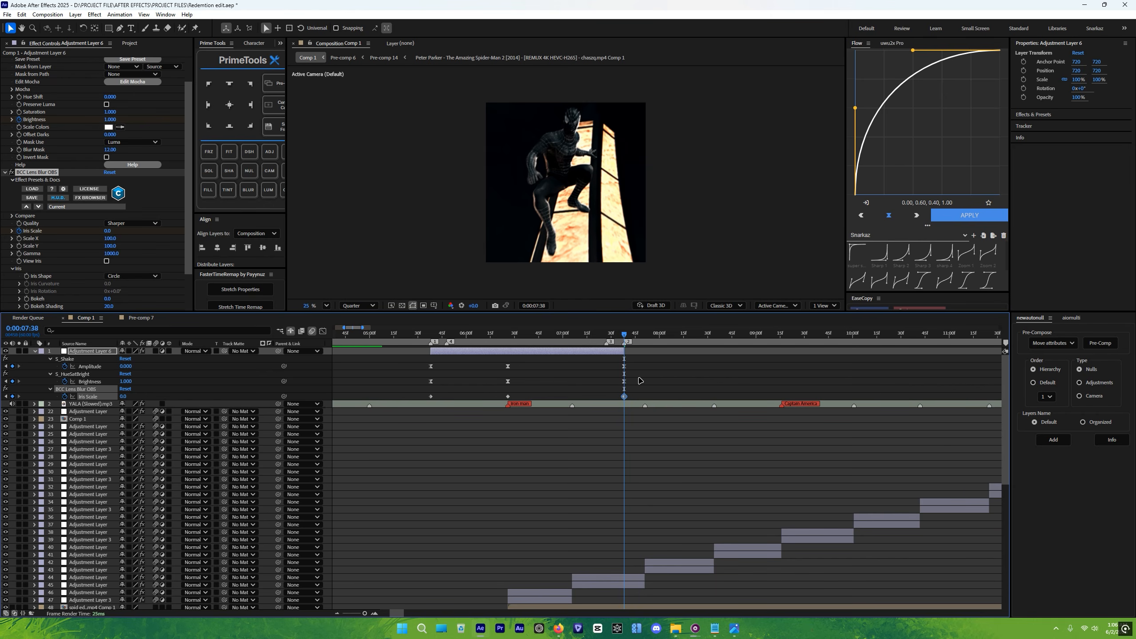
Easy-ease all Iris Scale keyframes and reshape their value curve so it stays low and rises steeply into the middle keyframe.
{"action": "left_click_drag", "start_coordinate": [640, 396], "coordinate": [358, 415]}
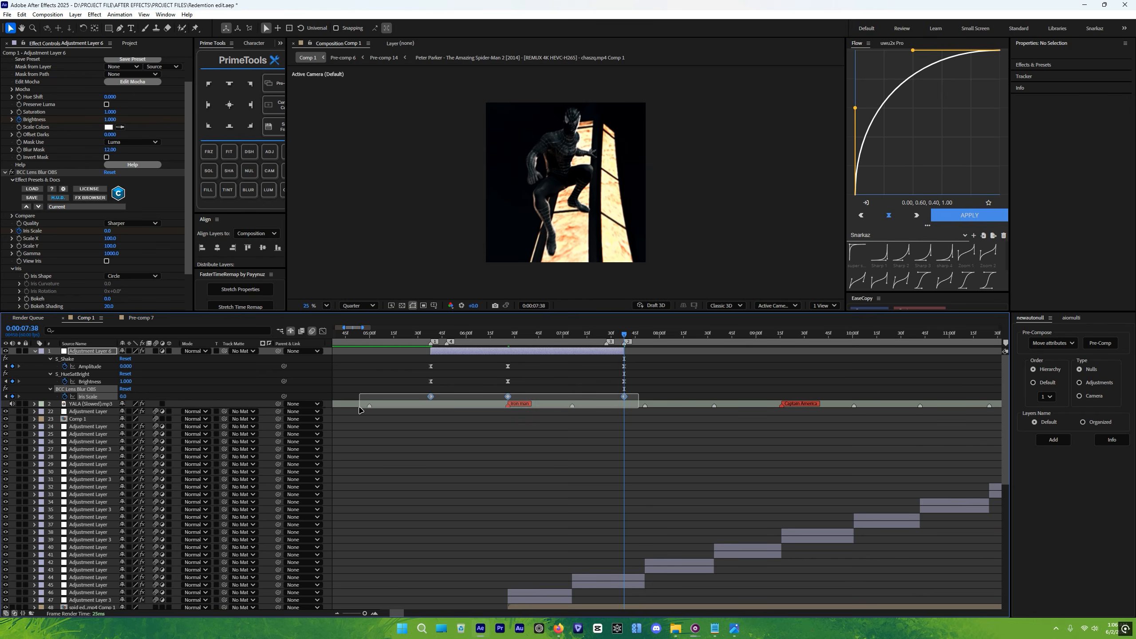
{"action": "key", "text": "F9"}
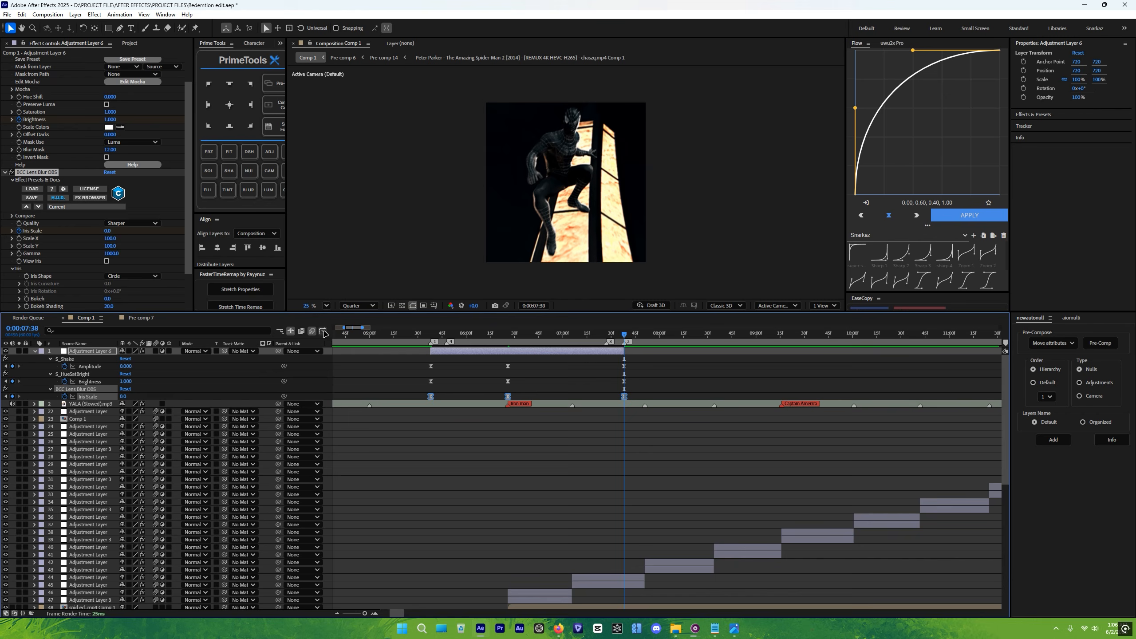
{"action": "left_click", "coordinate": [323, 331]}
{"action": "left_click_drag", "start_coordinate": [521, 362], "coordinate": [576, 577]}
{"action": "scroll", "coordinate": [484, 378], "scroll_direction": "up", "scroll_amount": 1}
{"action": "scroll", "coordinate": [495, 371], "scroll_direction": "left", "scroll_amount": 1}
{"action": "left_click_drag", "start_coordinate": [446, 580], "coordinate": [544, 580]}
{"action": "left_click", "coordinate": [576, 360]}
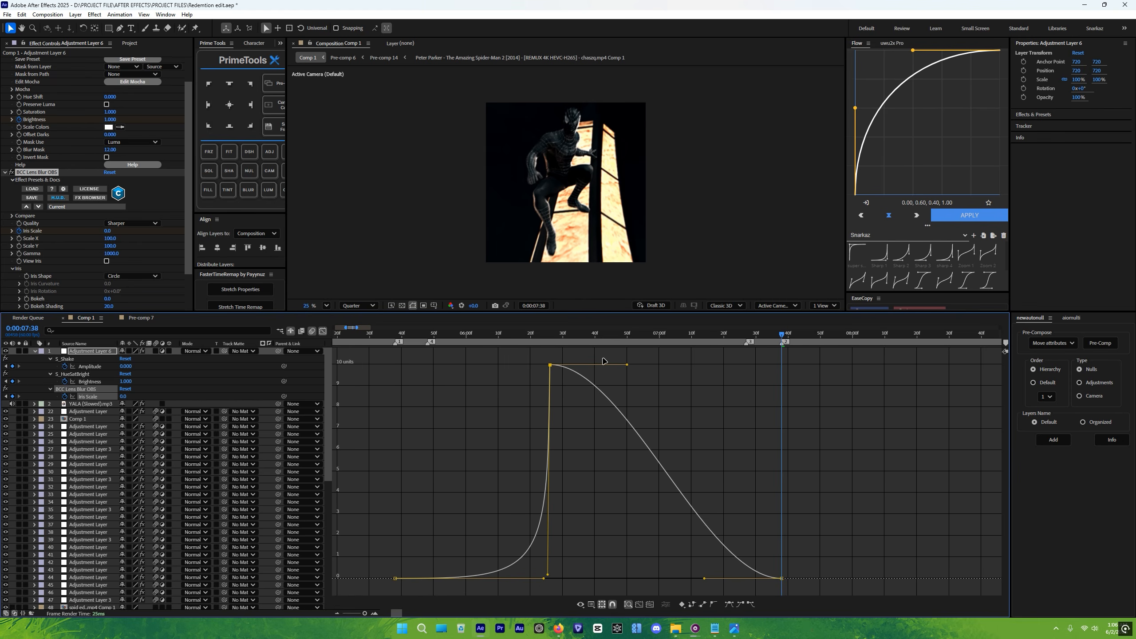
Pull the Iris Scale curve down sharply after the peak, ease it into the last keyframe, and return to the layer view.
{"action": "left_click_drag", "start_coordinate": [626, 366], "coordinate": [515, 547]}
{"action": "left_click_drag", "start_coordinate": [705, 581], "coordinate": [584, 580]}
{"action": "scroll", "coordinate": [540, 465], "scroll_direction": "down", "scroll_amount": 2}
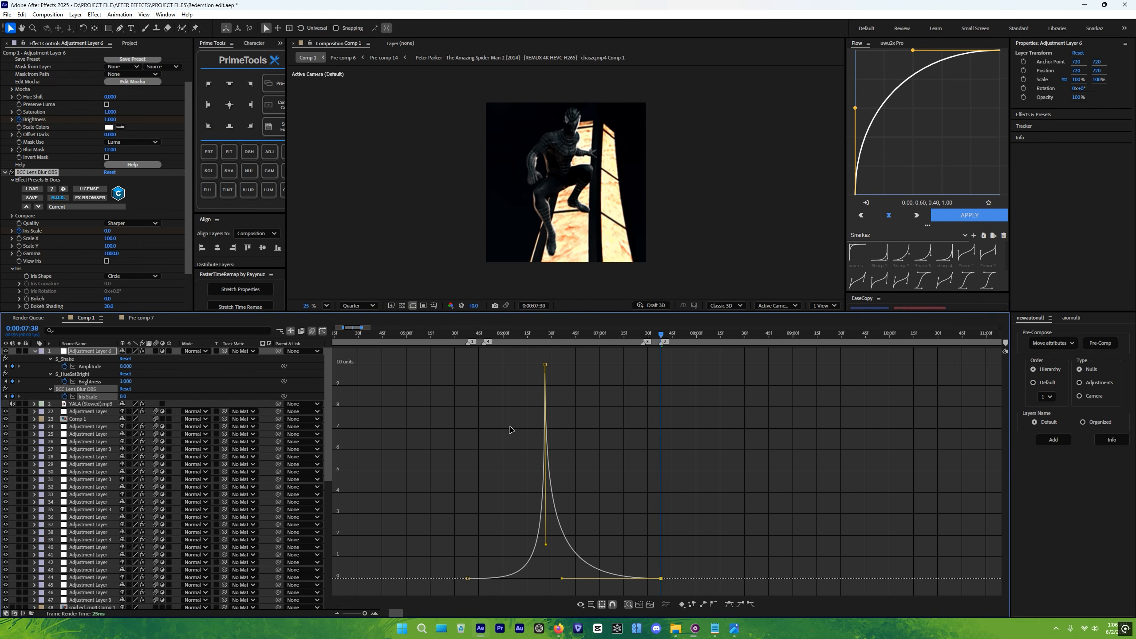
{"action": "left_click", "coordinate": [323, 330]}
Preview the transition from 0:00:05:30 through the beat marker to check the combined shake, brightness and blur.
{"action": "scroll", "coordinate": [501, 373], "scroll_direction": "down", "scroll_amount": 2}
{"action": "left_click", "coordinate": [479, 333]}
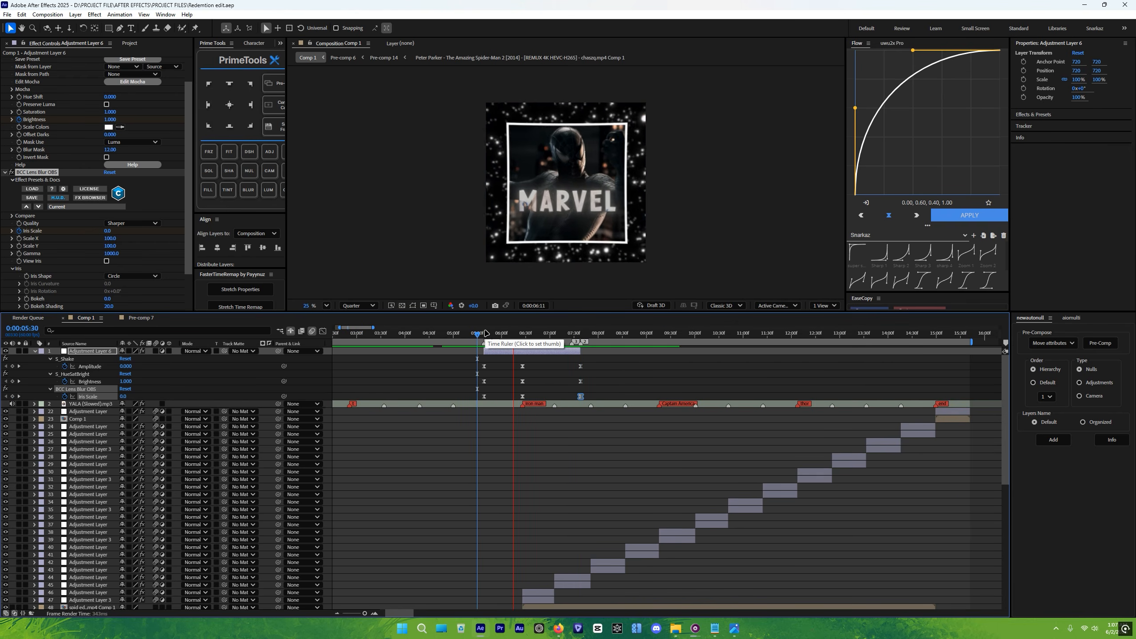
{"action": "left_click_drag", "start_coordinate": [484, 334], "coordinate": [508, 339]}
{"action": "key", "text": "space"}
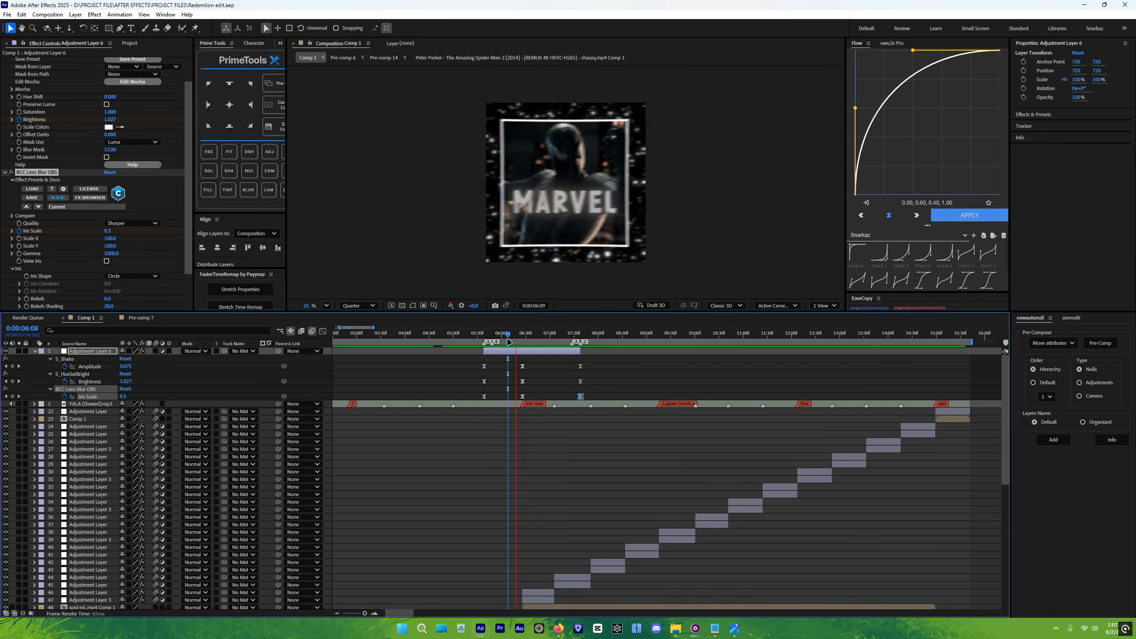
{"action": "left_click", "coordinate": [522, 335]}
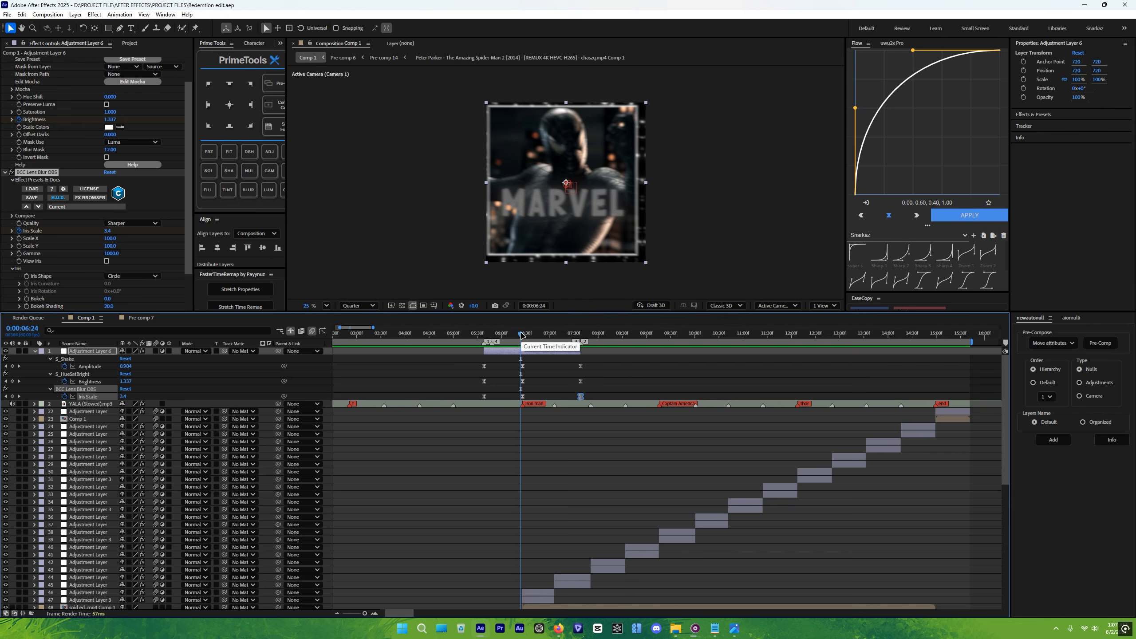
Collapse the keyframes, add a new adjustment layer, and trim it to run from 0:00:05:48 to 0:00:07:26.
{"action": "key", "text": "u"}
{"action": "key", "text": "ctrl+alt+y"}
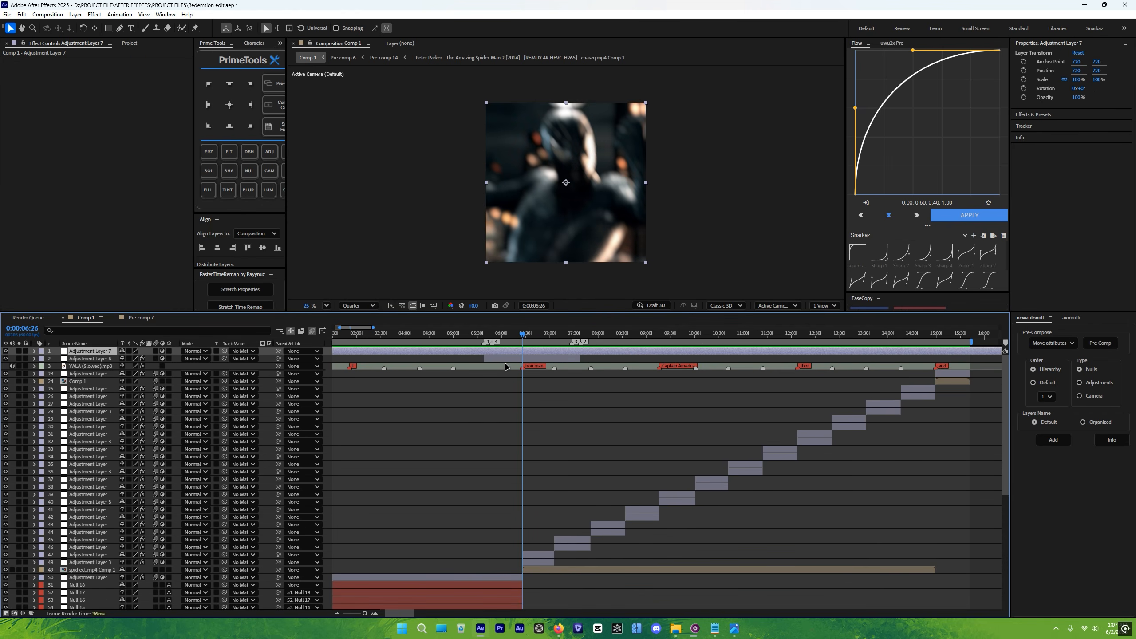
{"action": "scroll", "coordinate": [505, 367], "scroll_direction": "up", "scroll_amount": 2}
{"action": "left_click", "coordinate": [478, 335]}
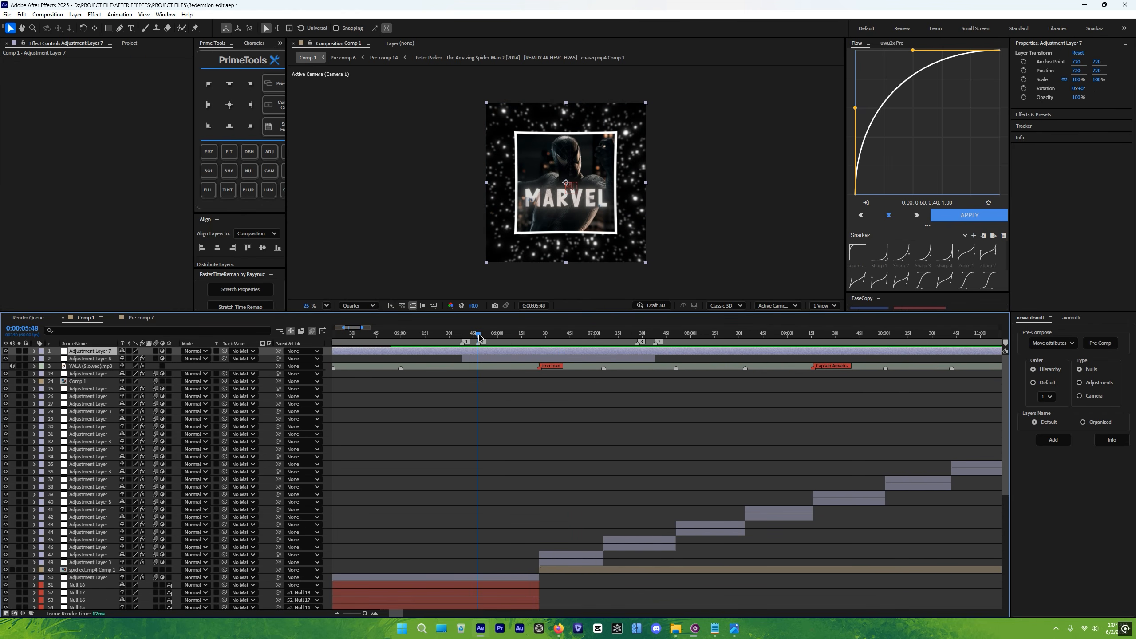
{"action": "left_click", "coordinate": [637, 335]}
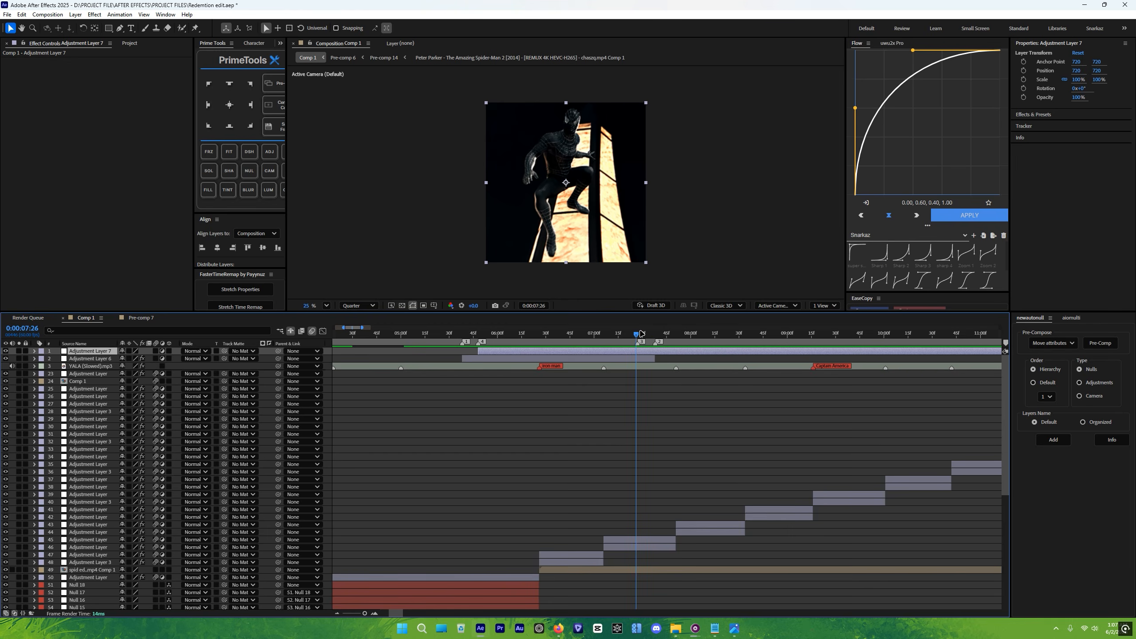
{"action": "key", "text": "alt+]"}
Copy the Motion Tile effect from the first transition adjustment layer onto the new adjustment layer and collapse its settings.
{"action": "left_click", "coordinate": [600, 358]}
{"action": "key", "text": "4"}
{"action": "left_click", "coordinate": [7, 76]}
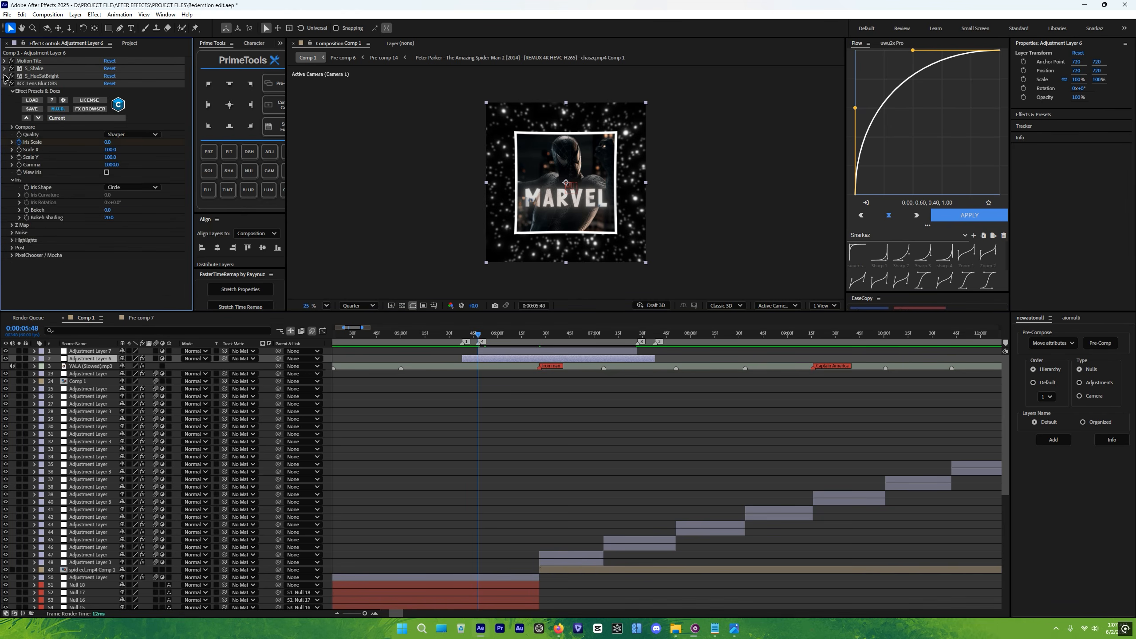
{"action": "left_click", "coordinate": [5, 83]}
{"action": "left_click", "coordinate": [28, 61]}
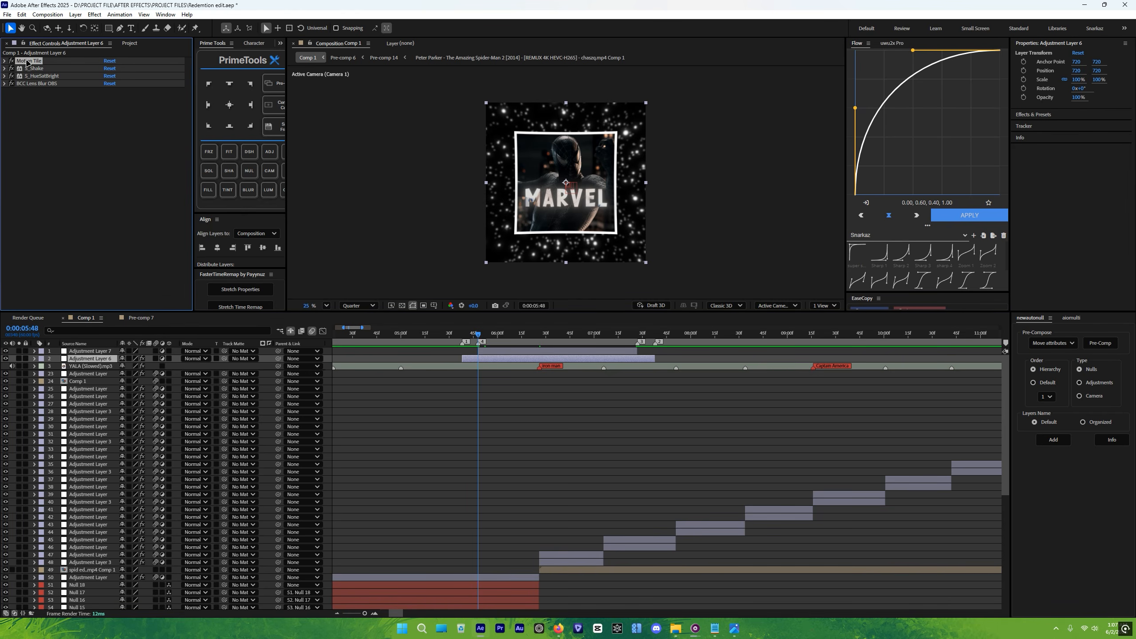
{"action": "left_click", "coordinate": [518, 351]}
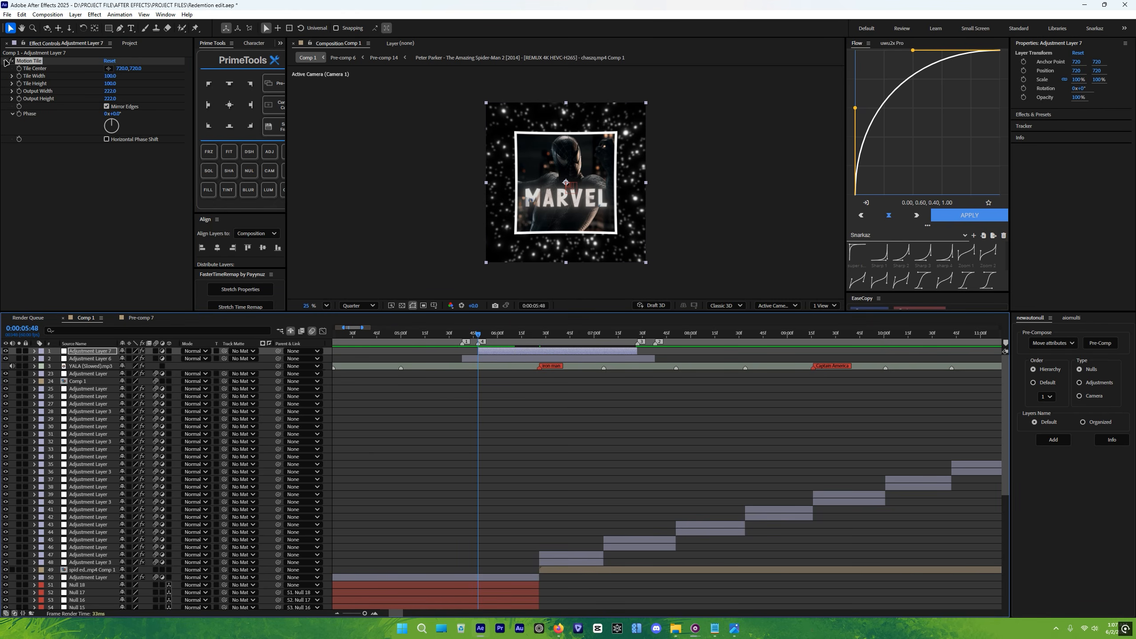
{"action": "left_click", "coordinate": [4, 61]}
Apply the Transform effect to the new adjustment layer and keyframe its Skew at 0 at the layer's start.
{"action": "left_click", "coordinate": [521, 354]}
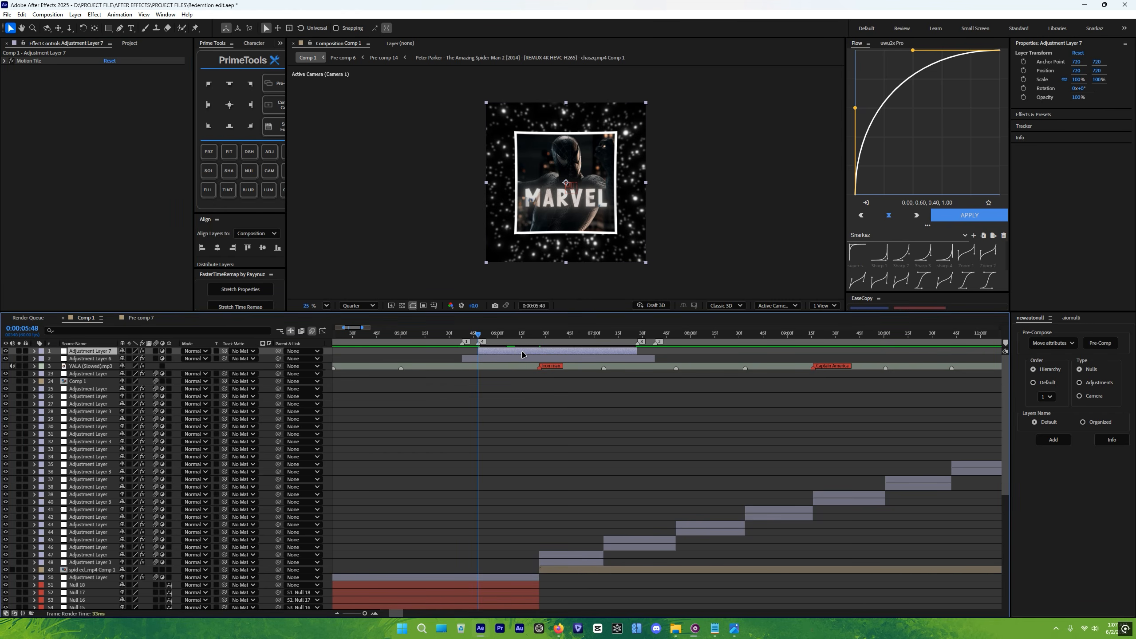
{"action": "key", "text": "ctrl+space"}
{"action": "type", "text": "trans"}
{"action": "key", "text": "Return"}
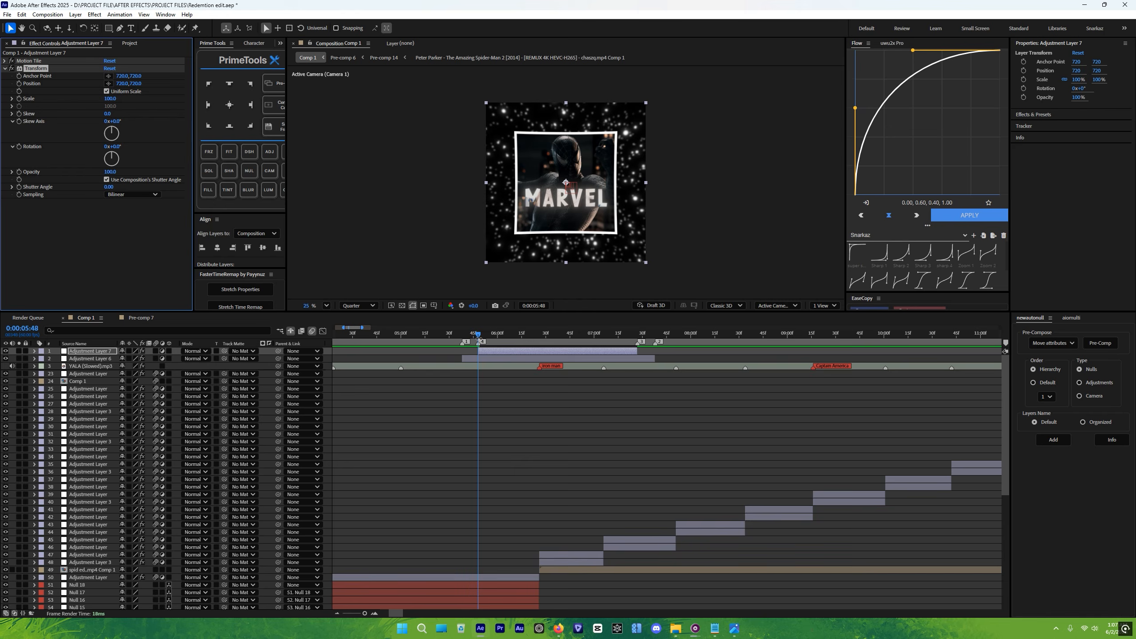
{"action": "left_click", "coordinate": [20, 114]}
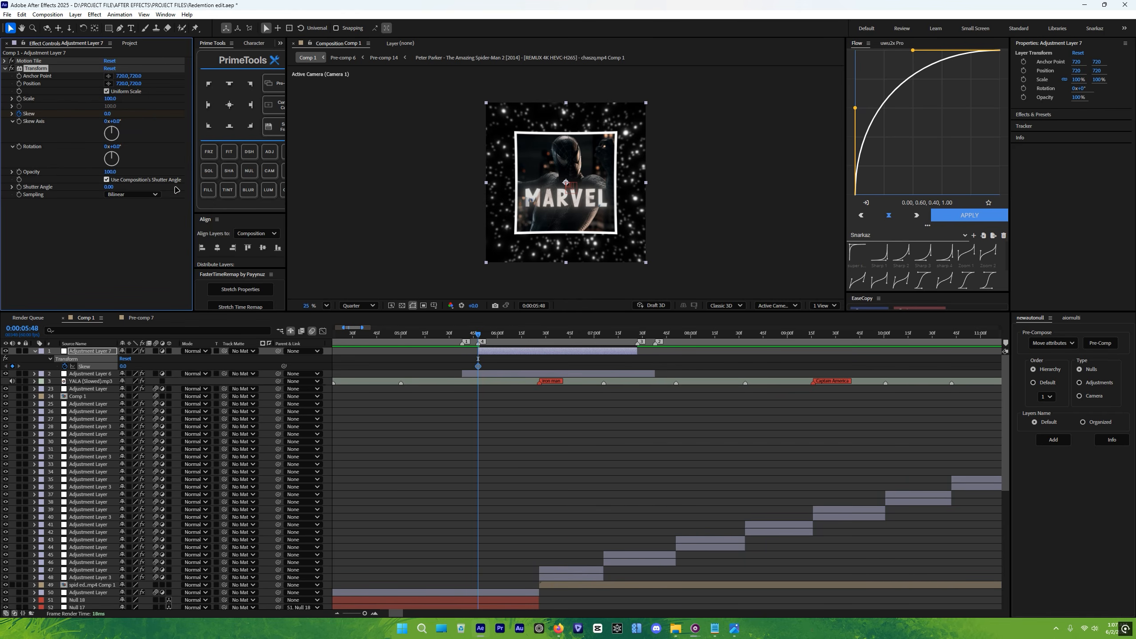
Keyframe the new adjustment layer's Skew at 22 on the beat marker at 0:00:06:26.
{"action": "left_click", "coordinate": [290, 331]}
{"action": "left_click", "coordinate": [543, 341]}
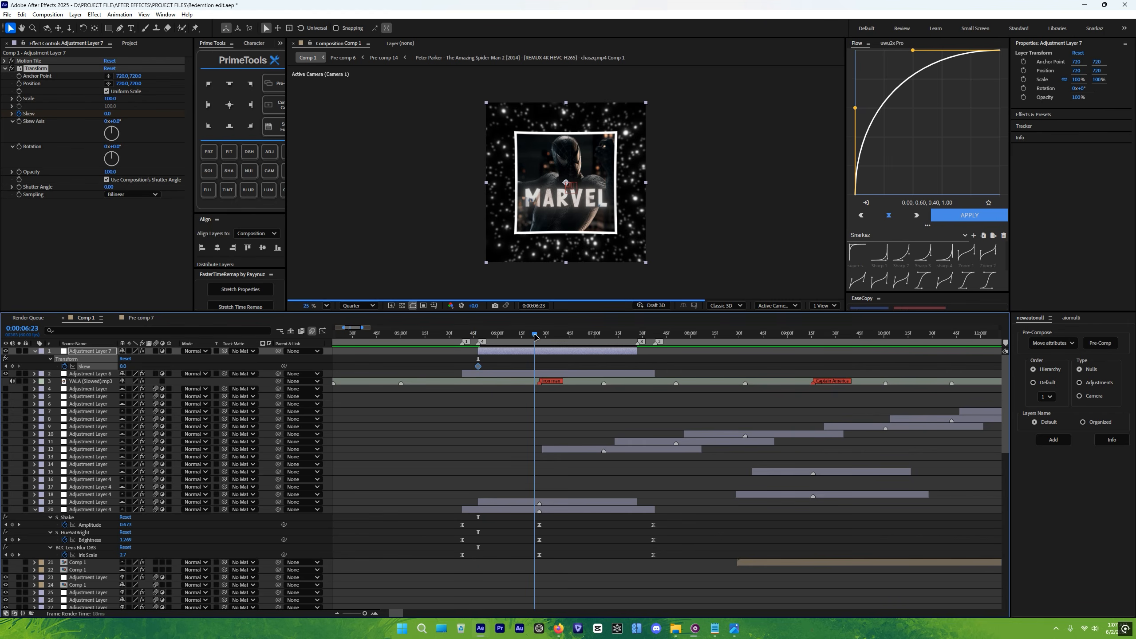
{"action": "left_click_drag", "start_coordinate": [545, 338], "coordinate": [541, 339]}
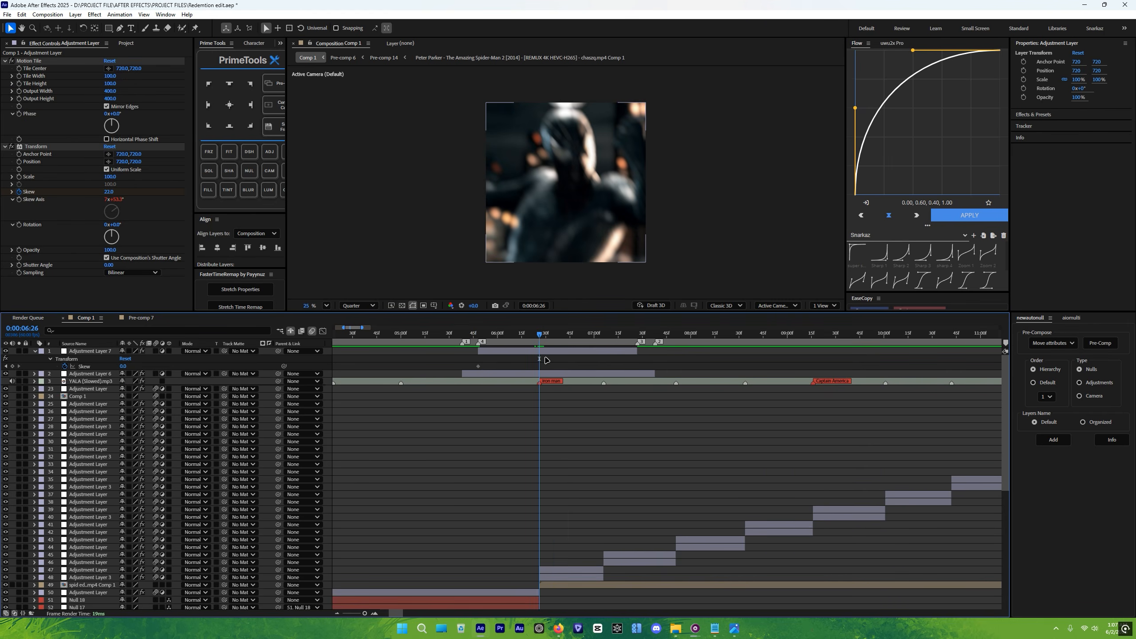
{"action": "left_click", "coordinate": [544, 352]}
{"action": "left_click", "coordinate": [122, 367]}
{"action": "type", "text": "2"}
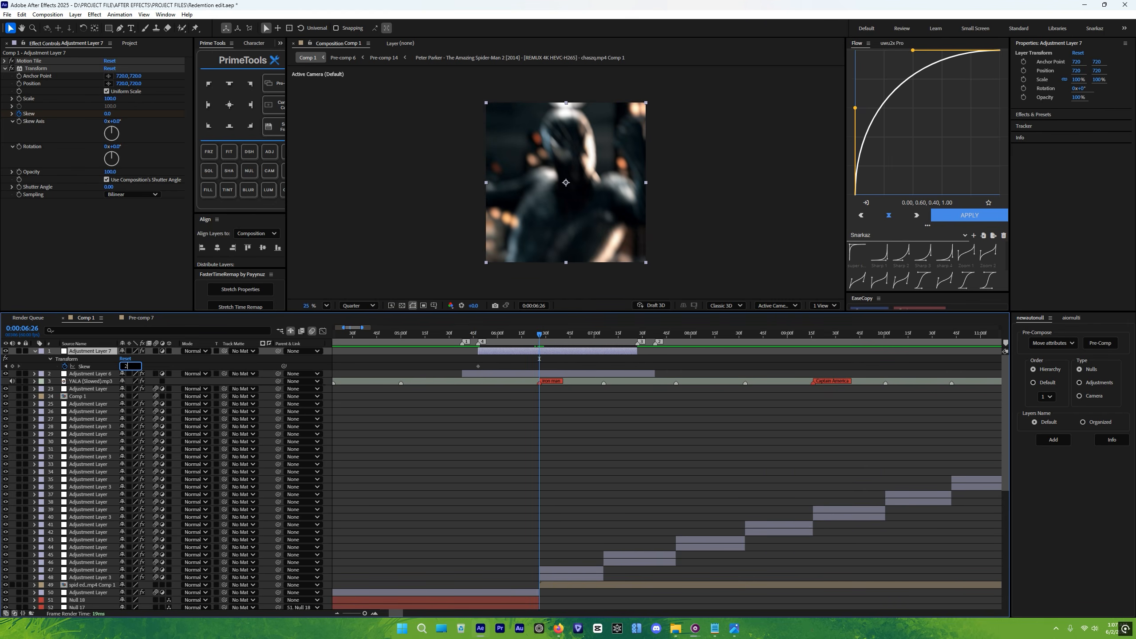
{"action": "type", "text": "2"}
{"action": "key", "text": "Return"}
Keyframe Skew at 0 at the new adjustment layer's end, 0:00:07:27.
{"action": "key", "text": "k"}
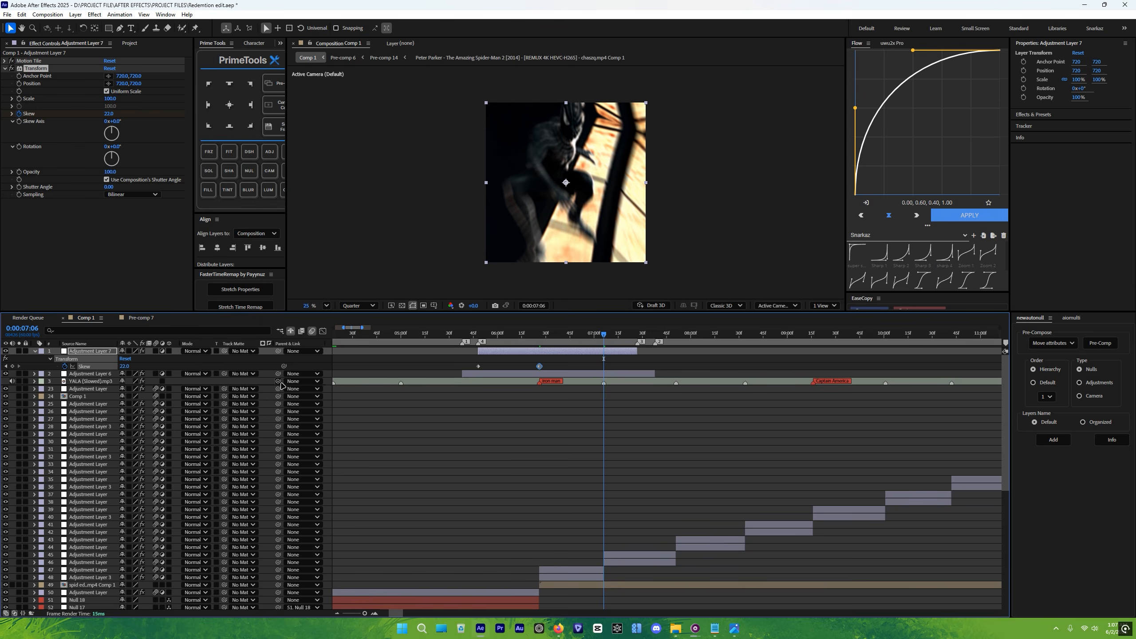
{"action": "key", "text": "k"}
{"action": "key", "text": "j"}
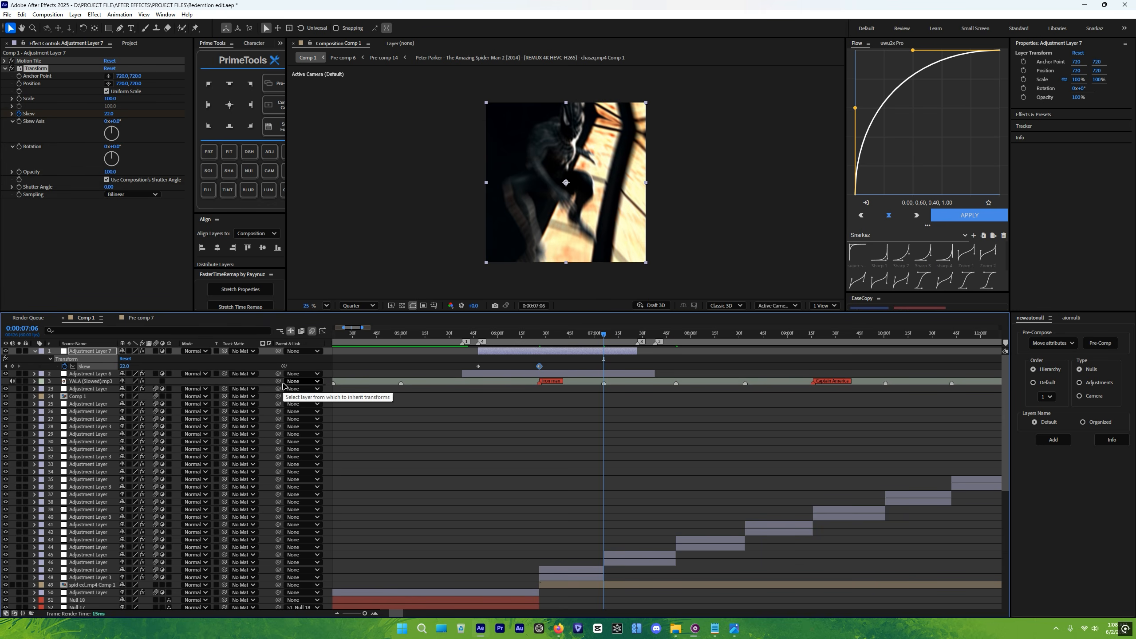
{"action": "key", "text": "k"}
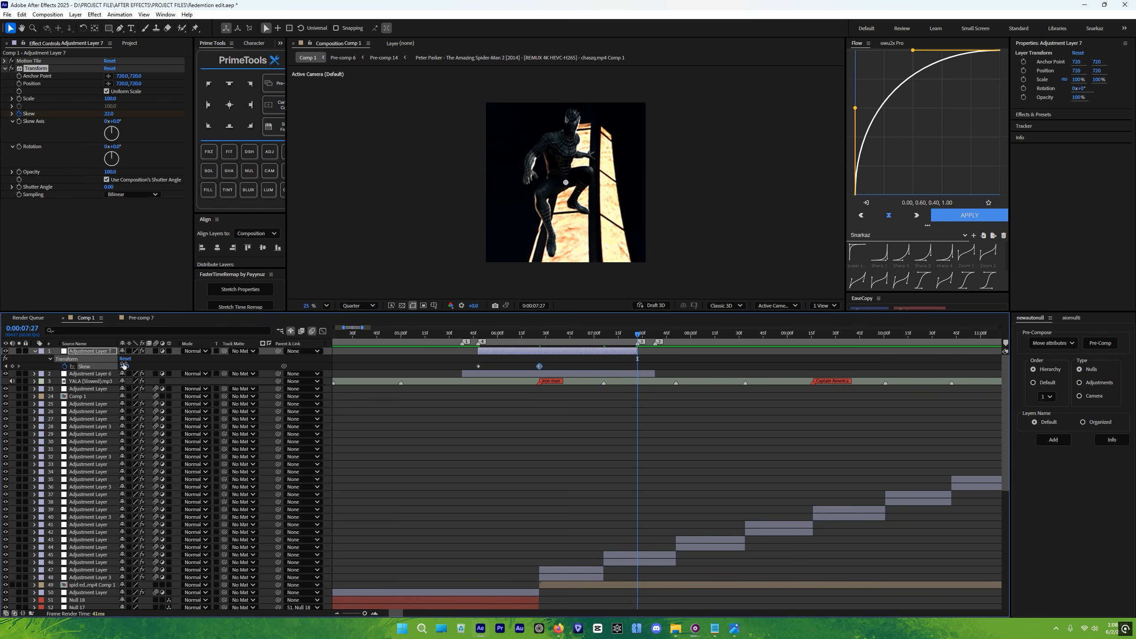
{"action": "left_click", "coordinate": [124, 366]}
{"action": "key", "text": "Return"}
Easy-ease the Skew keyframes and pull the middle keyframe's incoming handle down for a steep rise in the value curve.
{"action": "key", "text": "F9"}
{"action": "left_click", "coordinate": [323, 332]}
{"action": "scroll", "coordinate": [524, 414], "scroll_direction": "up", "scroll_amount": 2}
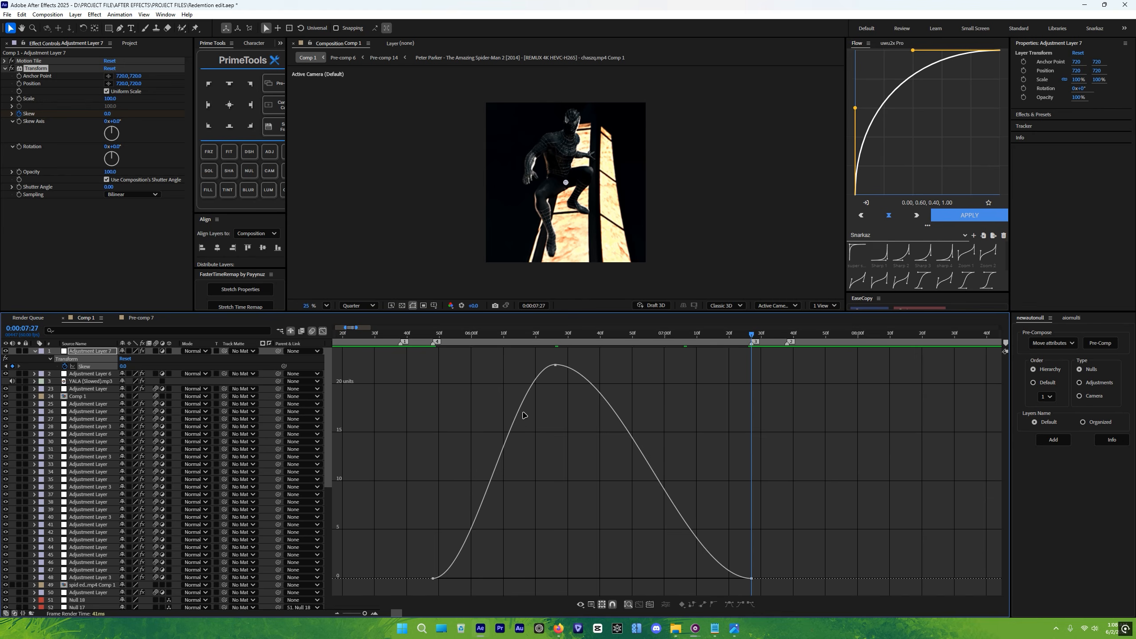
{"action": "left_click_drag", "start_coordinate": [596, 359], "coordinate": [651, 525]}
{"action": "scroll", "coordinate": [563, 376], "scroll_direction": "down", "scroll_amount": 1}
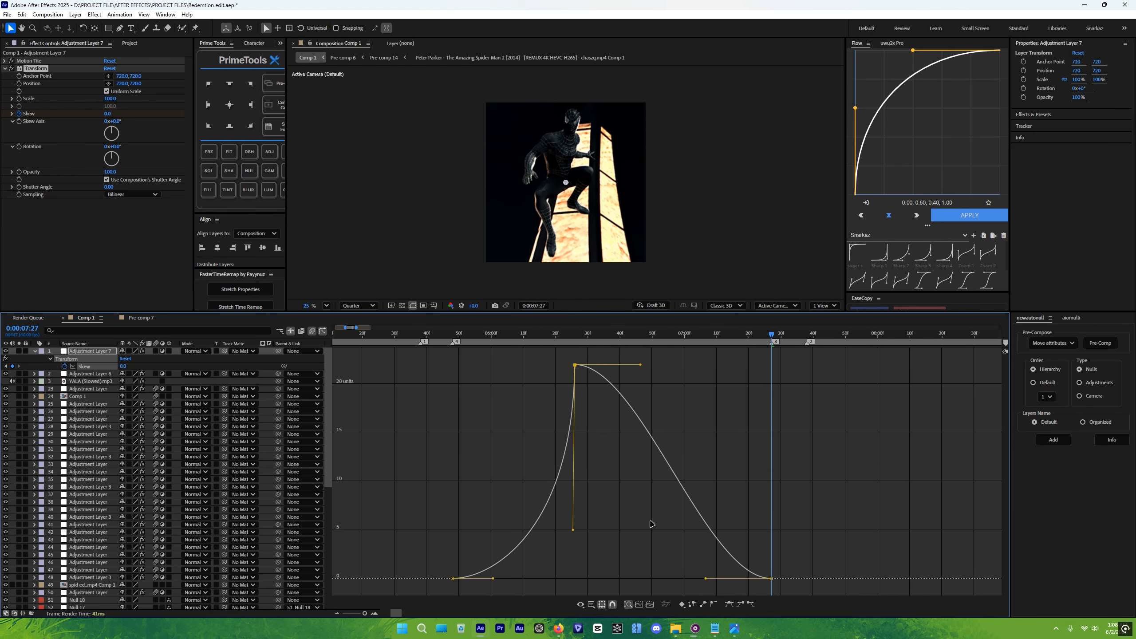
Finish the Skew curve as a sharp spike eased at both ends, and return to the layer view at 0:00:05:41.
{"action": "left_click_drag", "start_coordinate": [647, 371], "coordinate": [572, 543]}
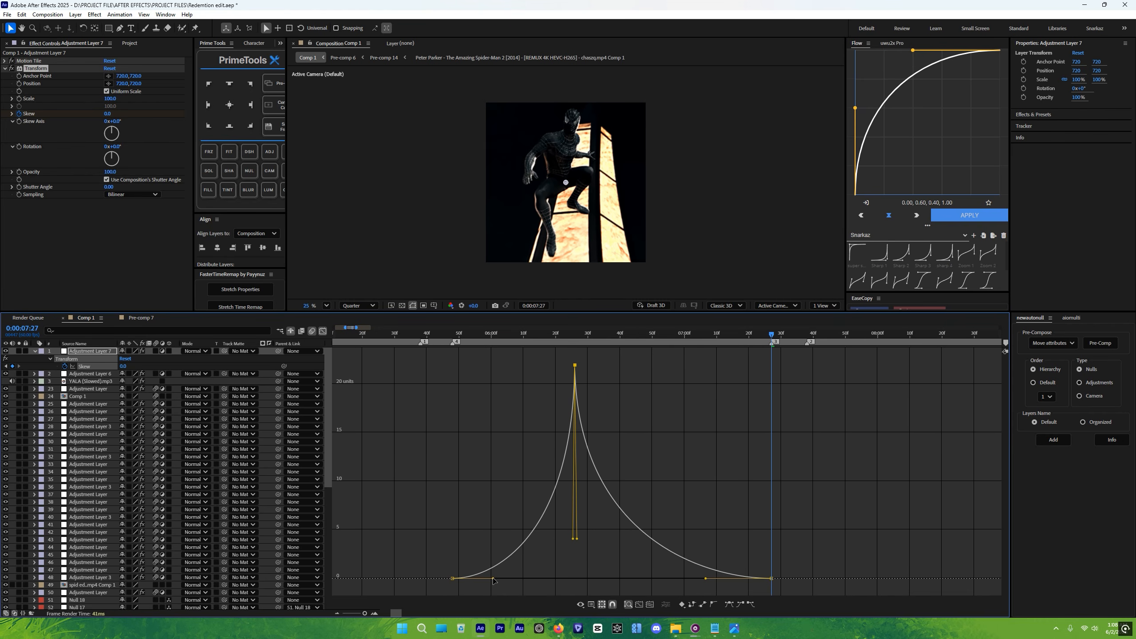
{"action": "left_click_drag", "start_coordinate": [493, 580], "coordinate": [537, 583]}
{"action": "left_click_drag", "start_coordinate": [811, 555], "coordinate": [676, 616]}
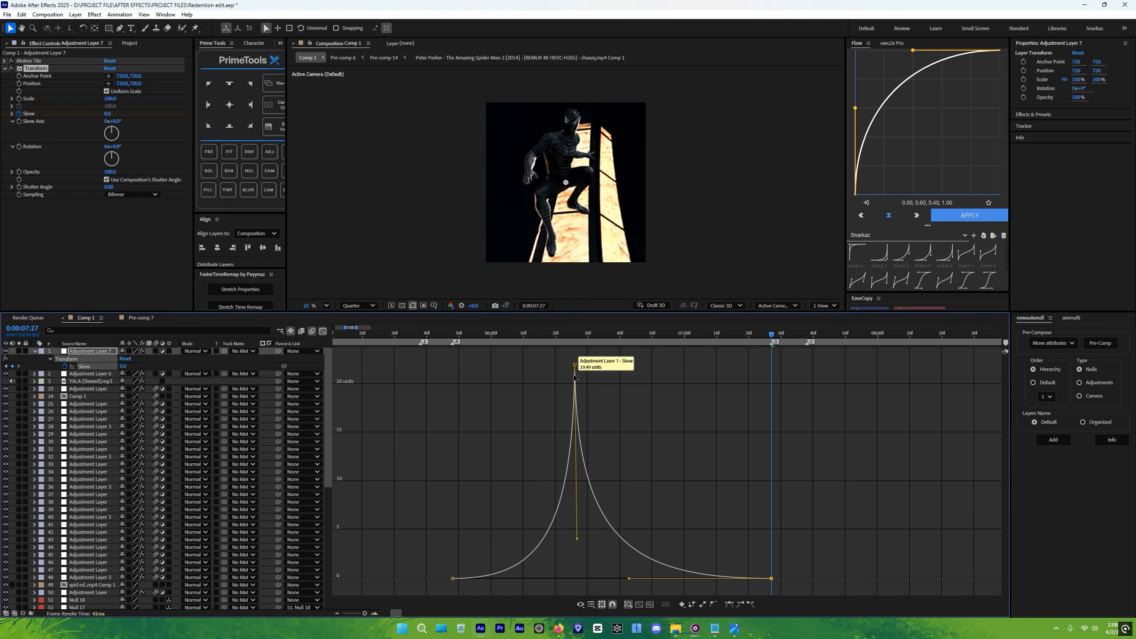
{"action": "scroll", "coordinate": [575, 377], "scroll_direction": "down", "scroll_amount": 1}
{"action": "left_click_drag", "start_coordinate": [515, 334], "coordinate": [502, 335]}
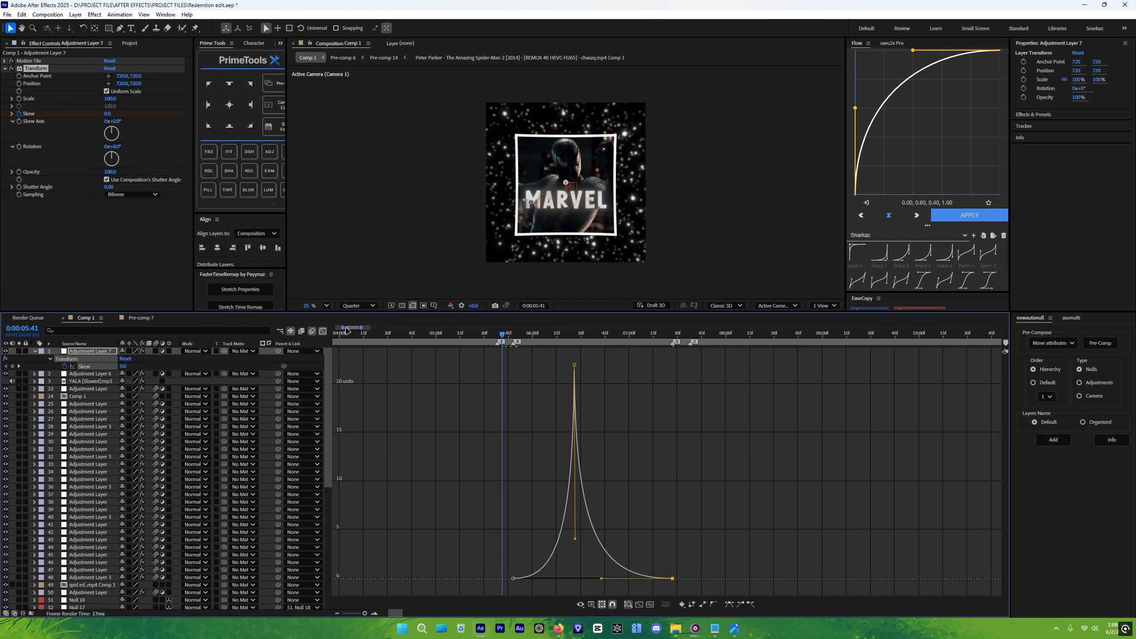
{"action": "left_click", "coordinate": [323, 332]}
Add the expression time*400 to the top adjustment layer's Transform Skew Axis, and collapse the layer's properties.
{"action": "left_click", "coordinate": [555, 355]}
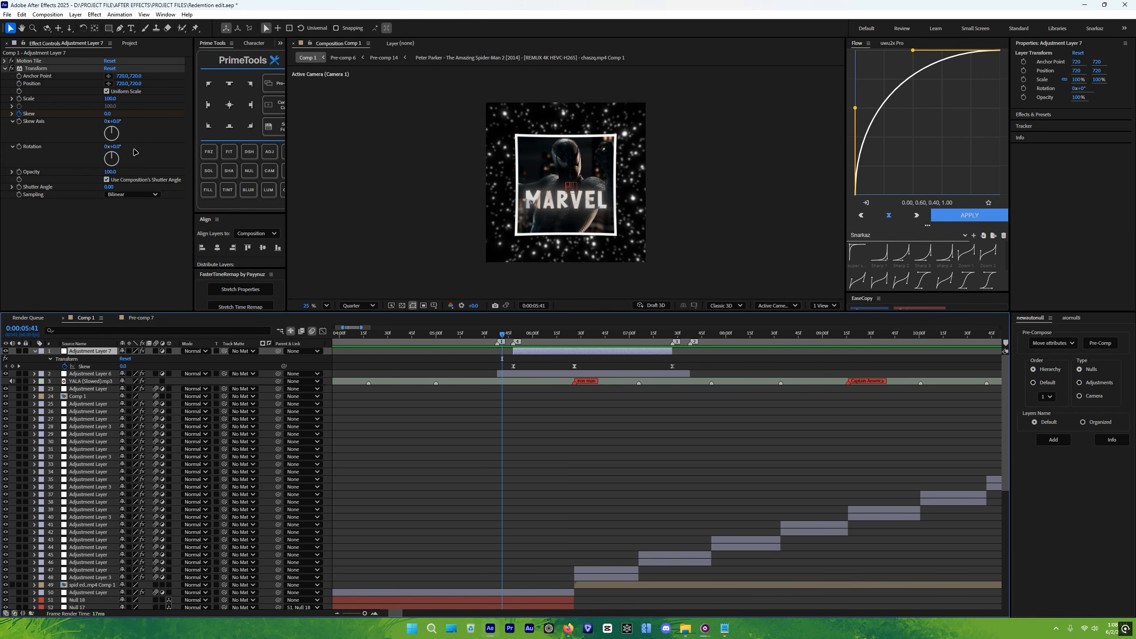
{"action": "left_click", "coordinate": [20, 121], "text": "alt"}
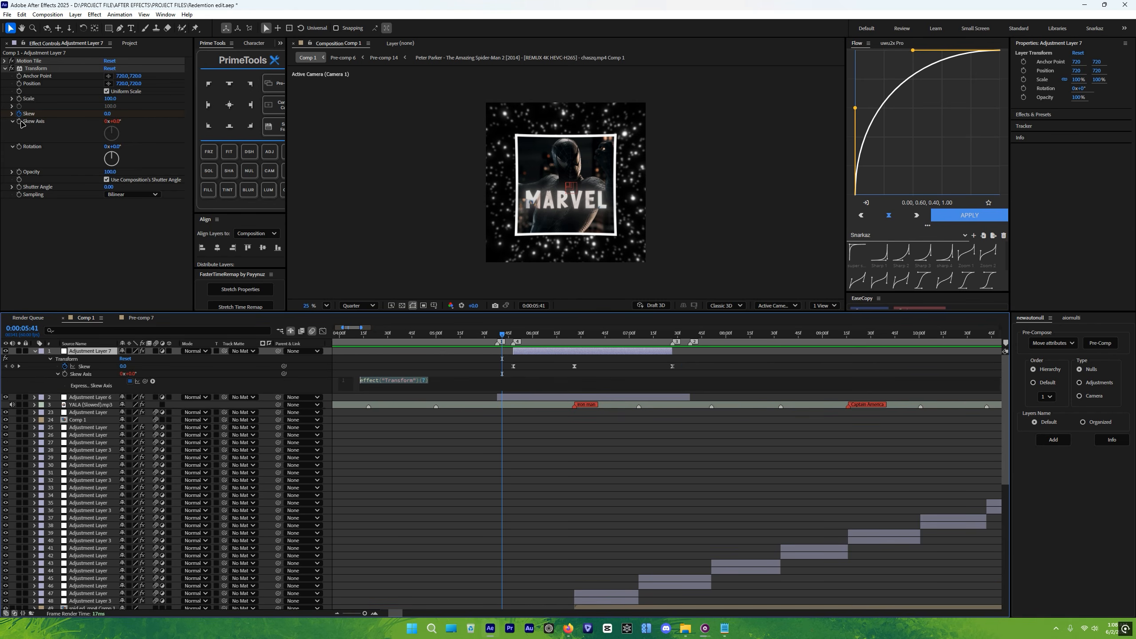
{"action": "type", "text": "time"}
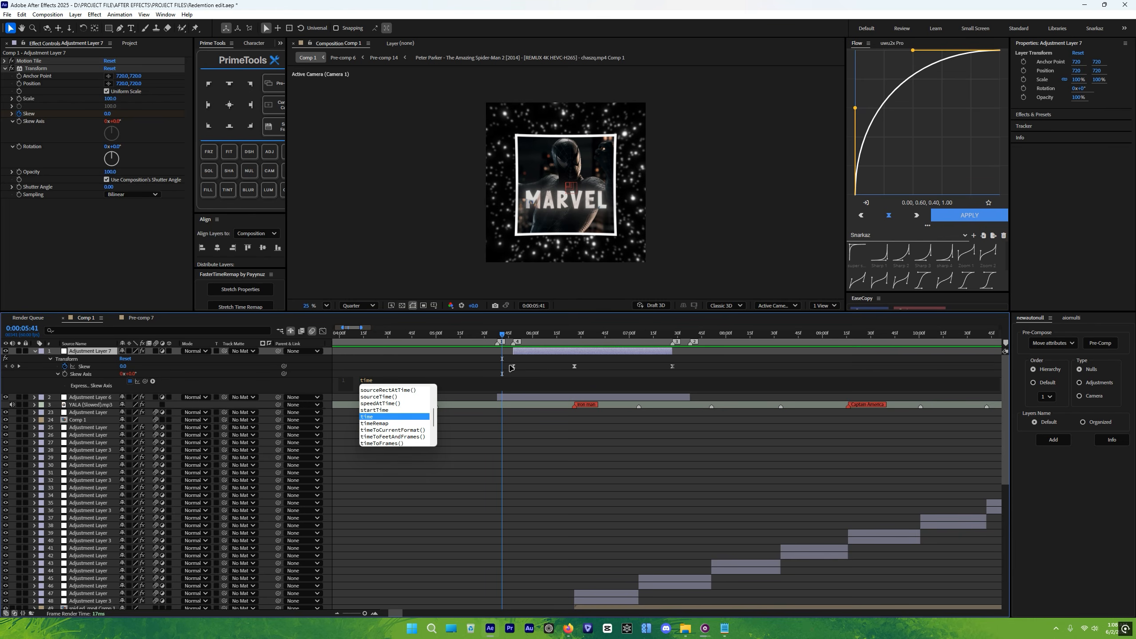
{"action": "type", "text": "*"}
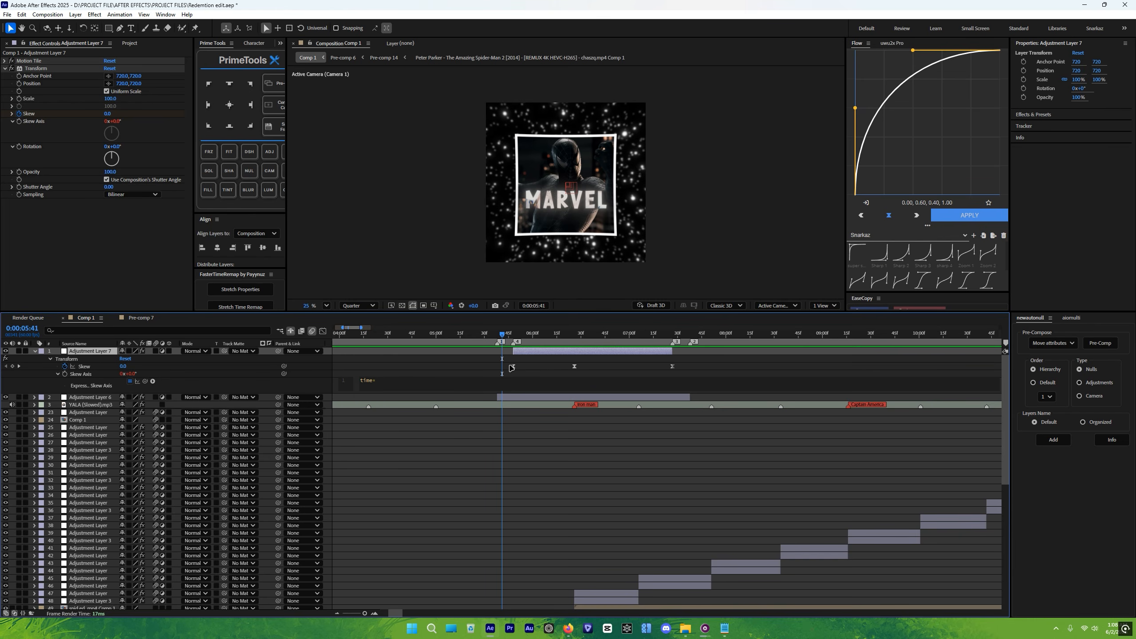
{"action": "left_click", "coordinate": [547, 354]}
{"action": "left_click_drag", "start_coordinate": [512, 335], "coordinate": [514, 333]}
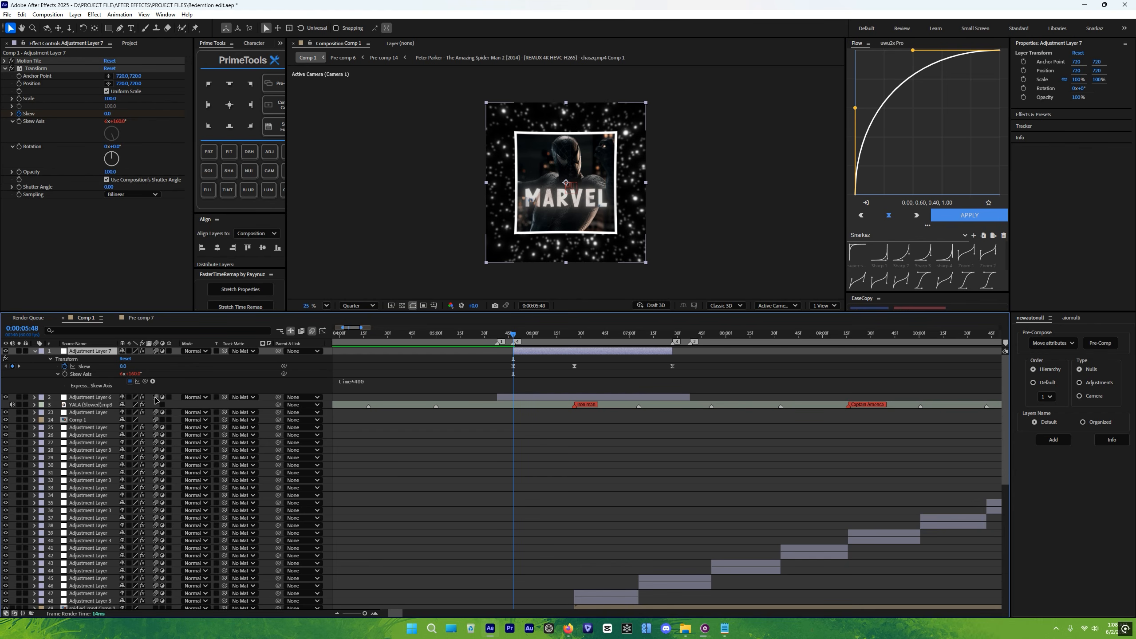
{"action": "key", "text": "u"}
{"action": "left_click", "coordinate": [534, 419]}
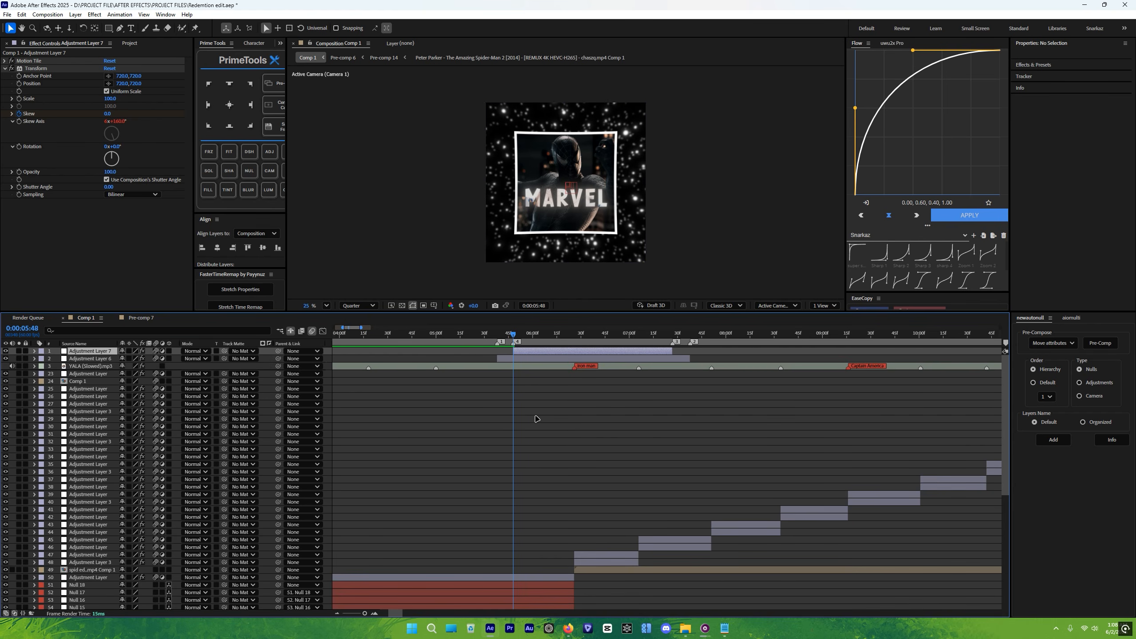
Play back the transition from 0:00:06:04 to check the skew.
{"action": "left_click", "coordinate": [539, 335]}
{"action": "key", "text": "space"}
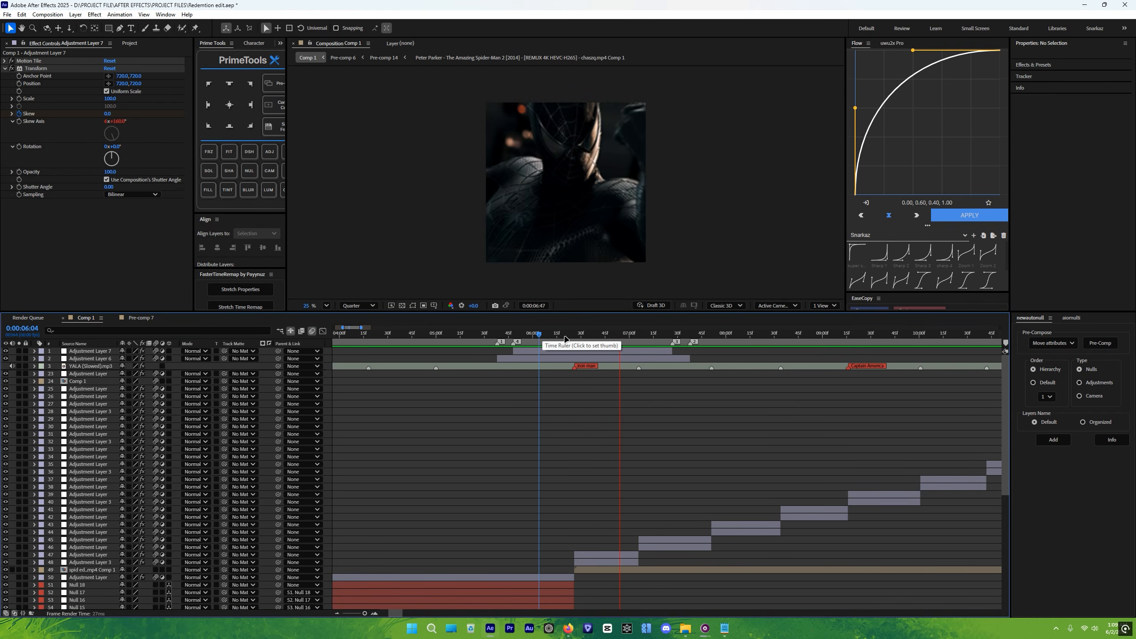
{"action": "scroll", "coordinate": [578, 352], "scroll_direction": "down", "scroll_amount": 1}
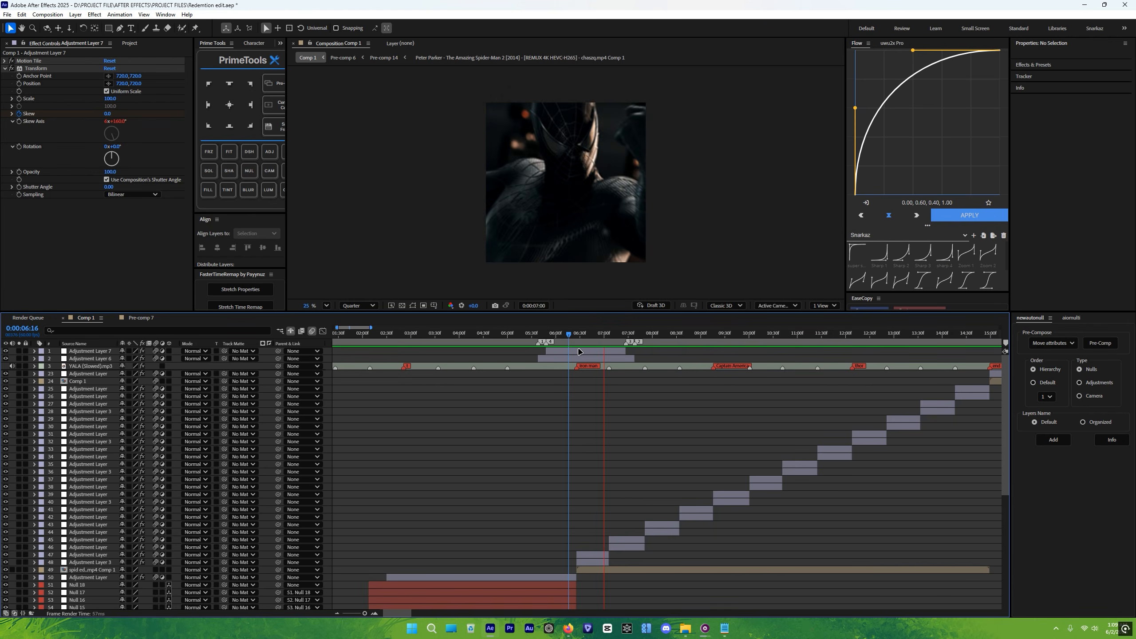
{"action": "scroll", "coordinate": [510, 335], "scroll_direction": "down", "scroll_amount": 2}
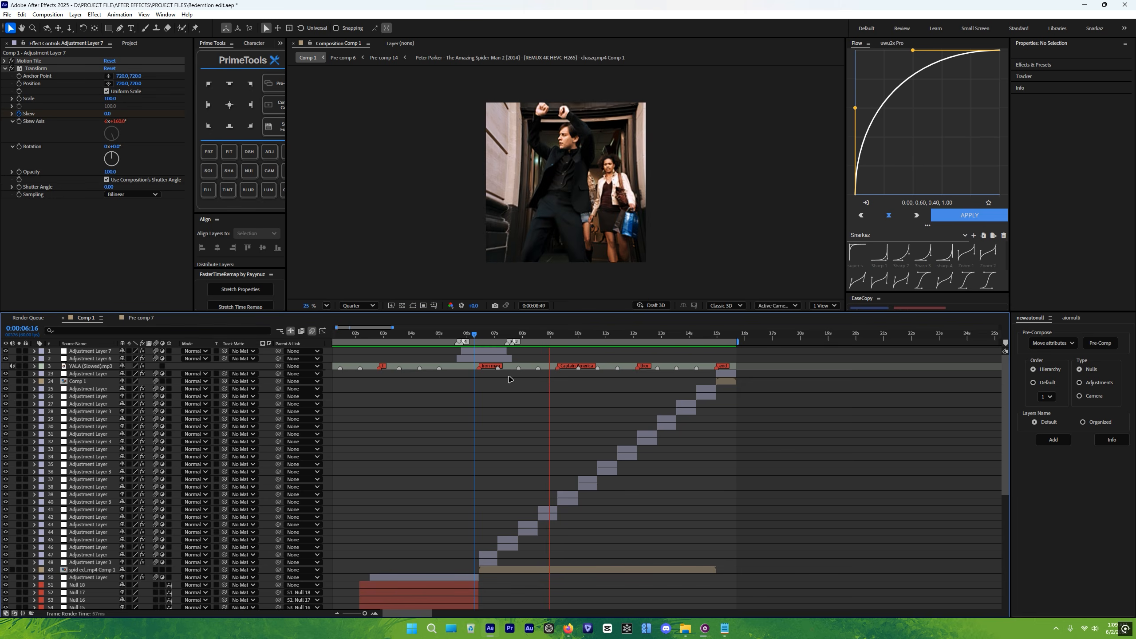
With the playhead at 0:00:09:16, duplicate both transition adjustment layers, stack the copies together above the originals and show their keyframes.
{"action": "left_click", "coordinate": [554, 335]}
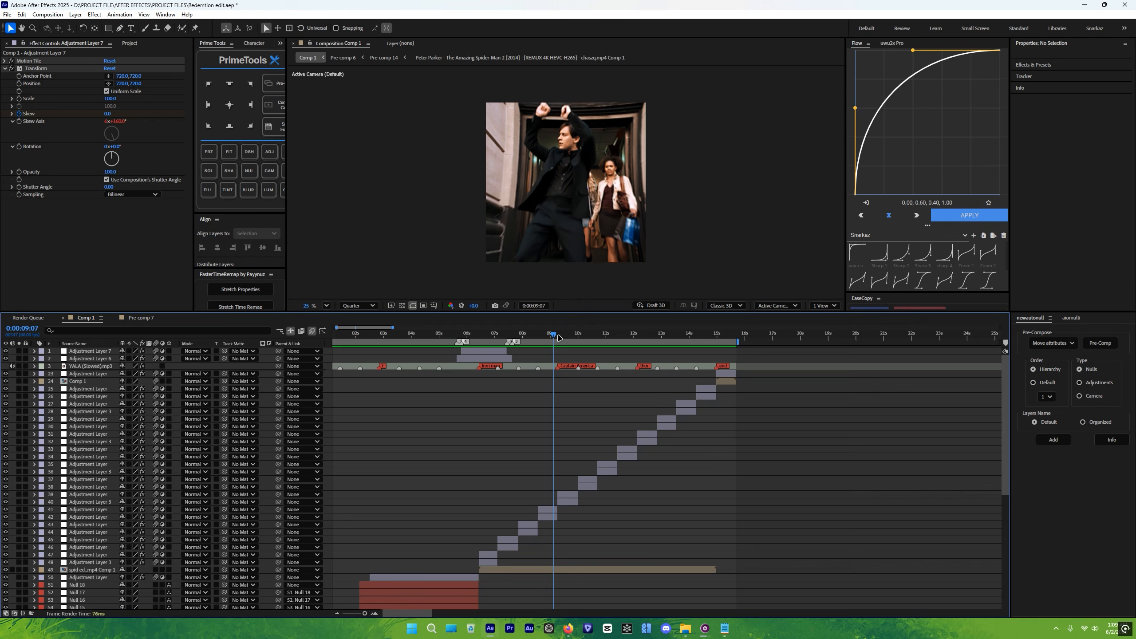
{"action": "left_click_drag", "start_coordinate": [553, 334], "coordinate": [556, 335]}
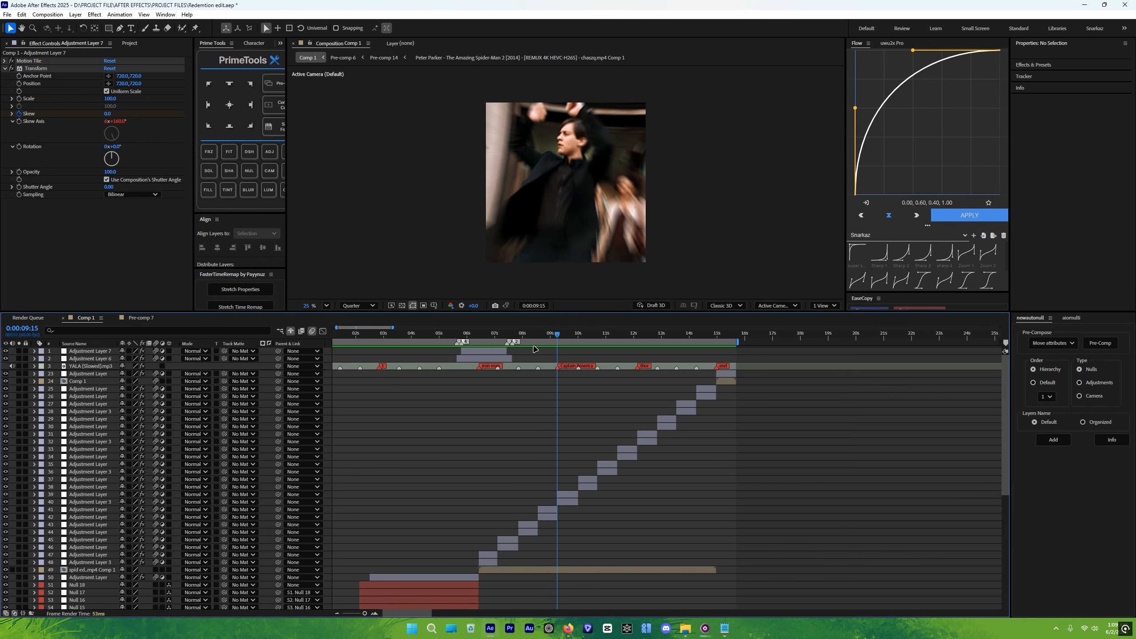
{"action": "key", "text": "Page_Down"}
{"action": "left_click", "coordinate": [495, 351]}
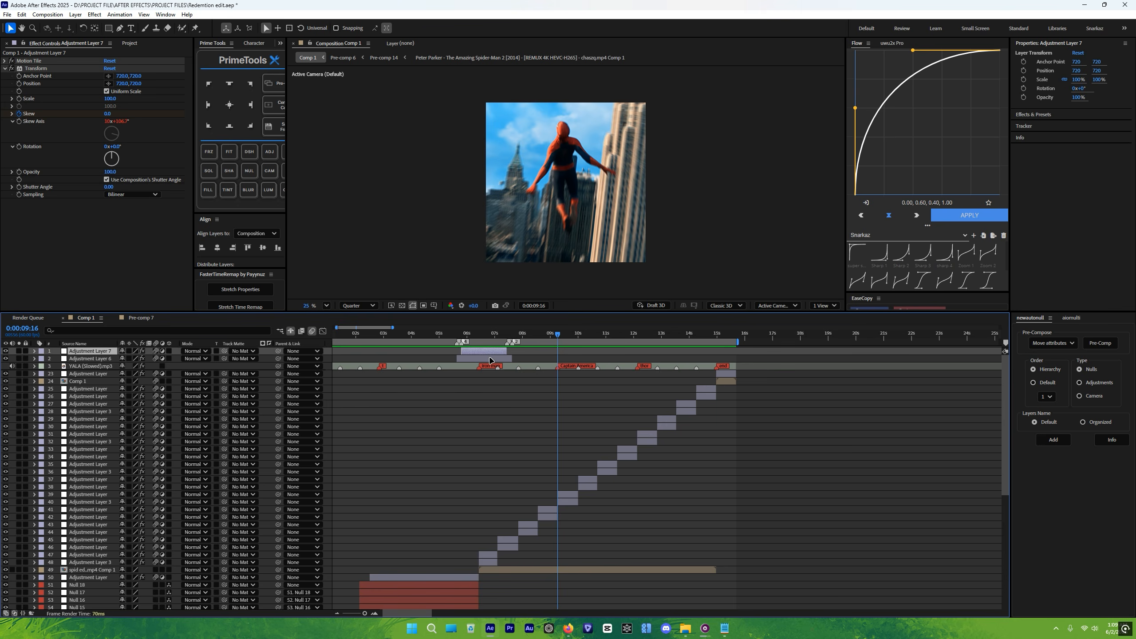
{"action": "left_click", "coordinate": [491, 360], "text": "shift"}
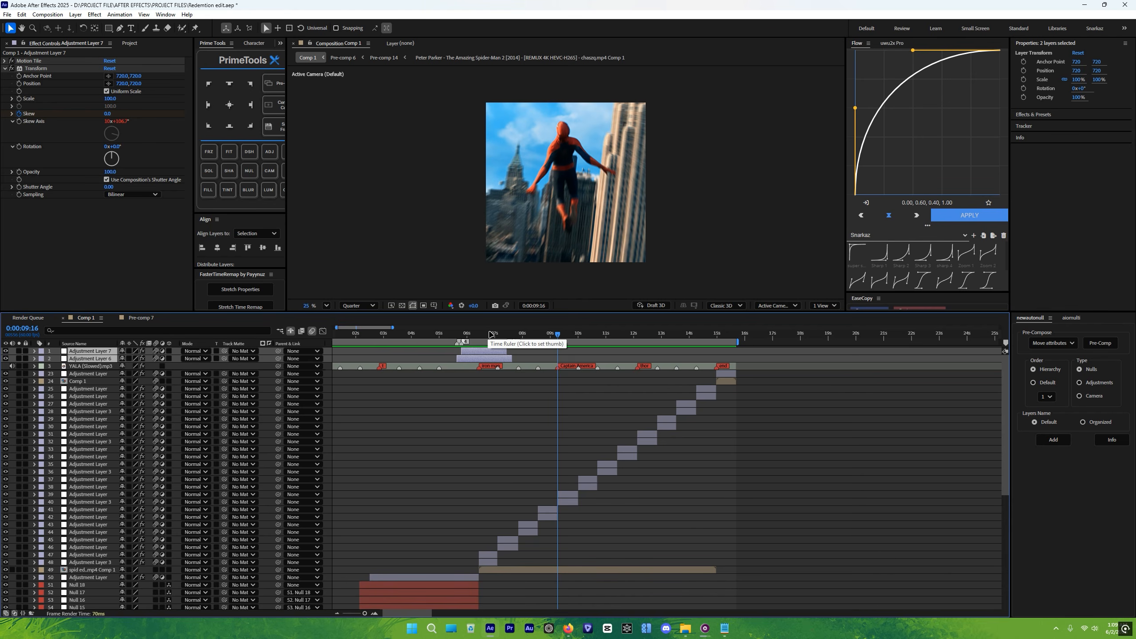
{"action": "key", "text": "ctrl+d"}
{"action": "left_click_drag", "start_coordinate": [99, 366], "coordinate": [101, 358]}
{"action": "key", "text": "u"}
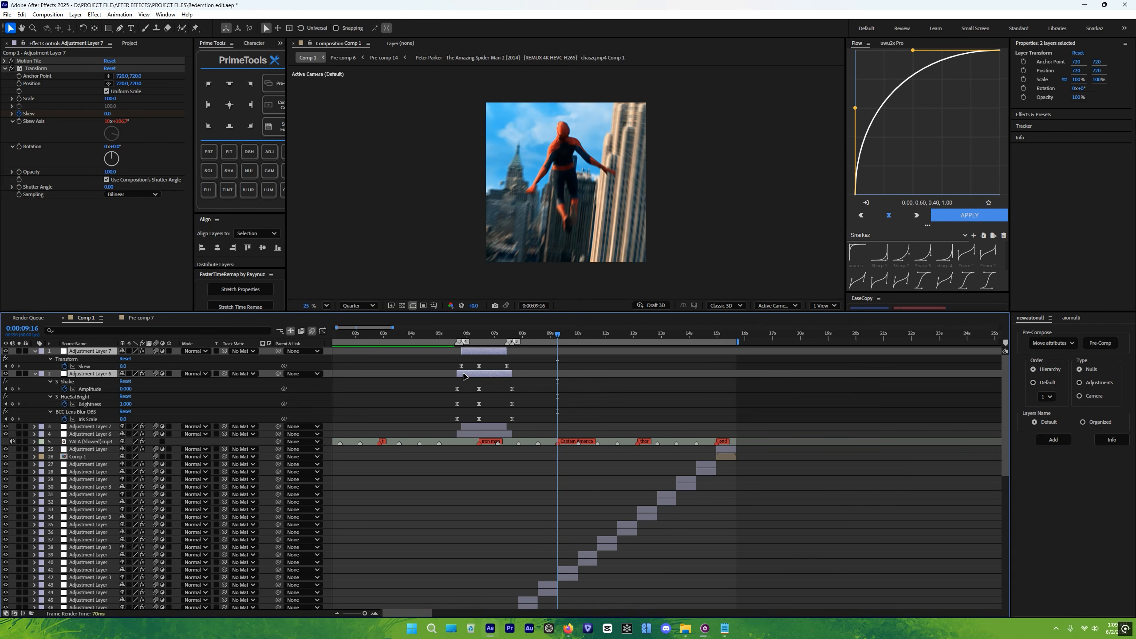
Slide the copied pair along the timeline so its middle keyframes sit on the beat at 0:00:09:16, and collapse its properties.
{"action": "left_click_drag", "start_coordinate": [463, 376], "coordinate": [544, 375]}
{"action": "scroll", "coordinate": [550, 374], "scroll_direction": "up", "scroll_amount": 2}
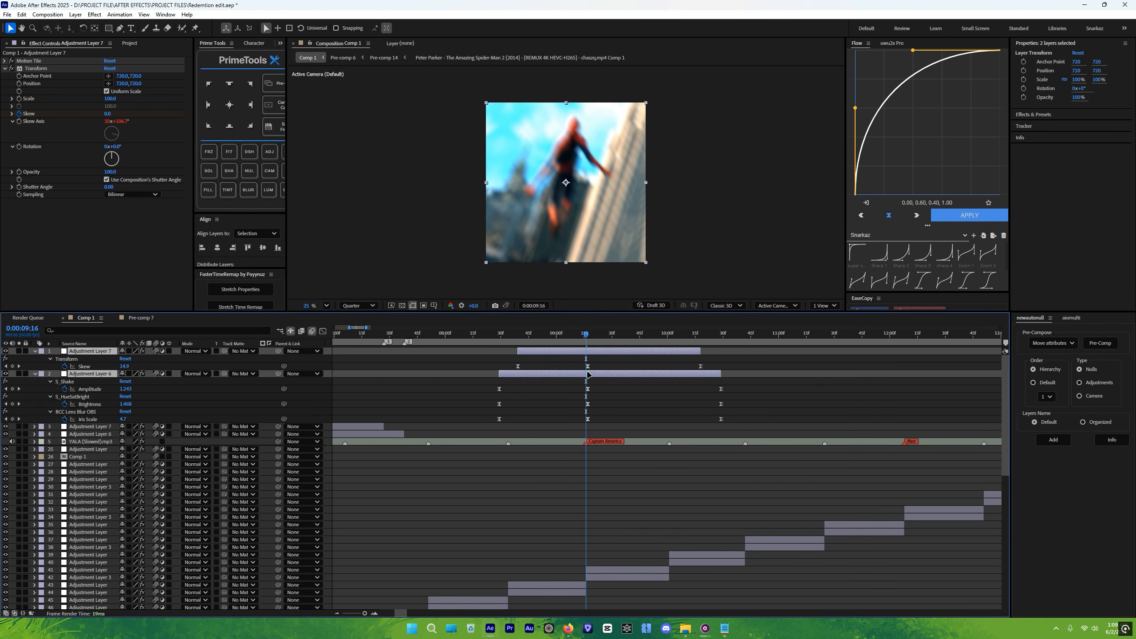
{"action": "key", "text": "u"}
{"action": "scroll", "coordinate": [615, 395], "scroll_direction": "down", "scroll_amount": 3}
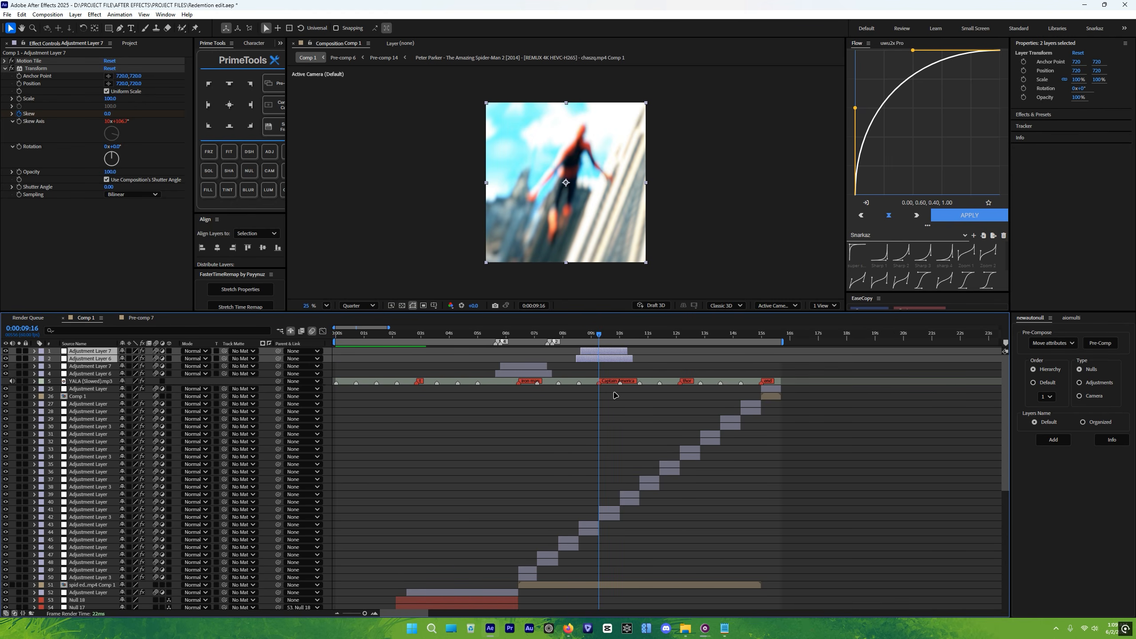
Duplicate the transition pair again, stack the copies on top and align their middle keyframes with the beat at 0:00:12:08.
{"action": "left_click", "coordinate": [680, 335]}
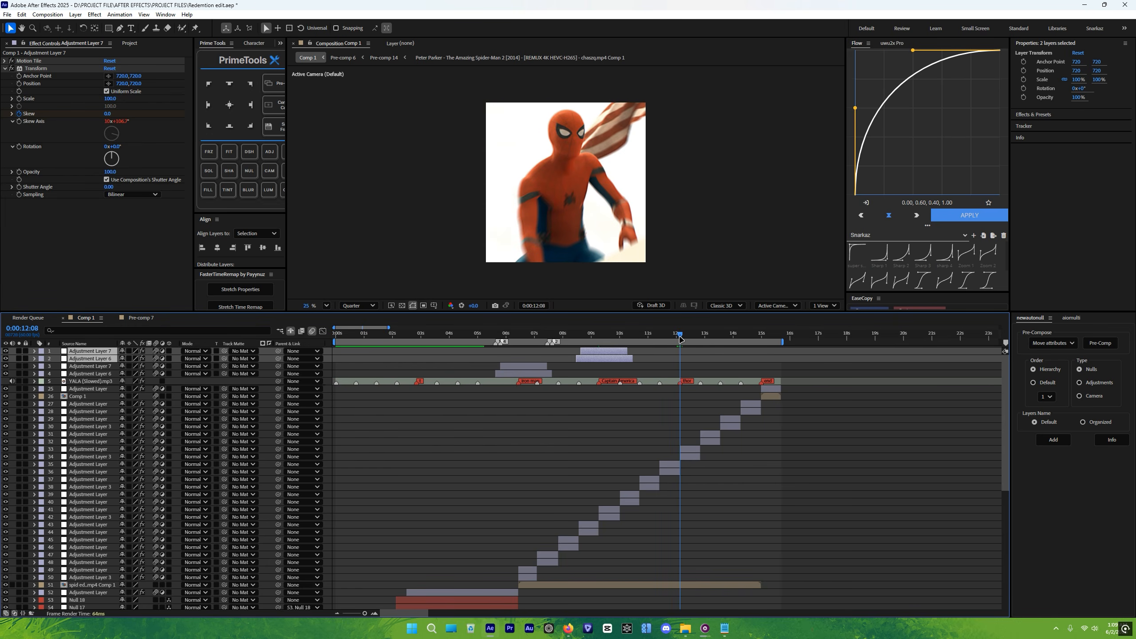
{"action": "key", "text": "ctrl+d"}
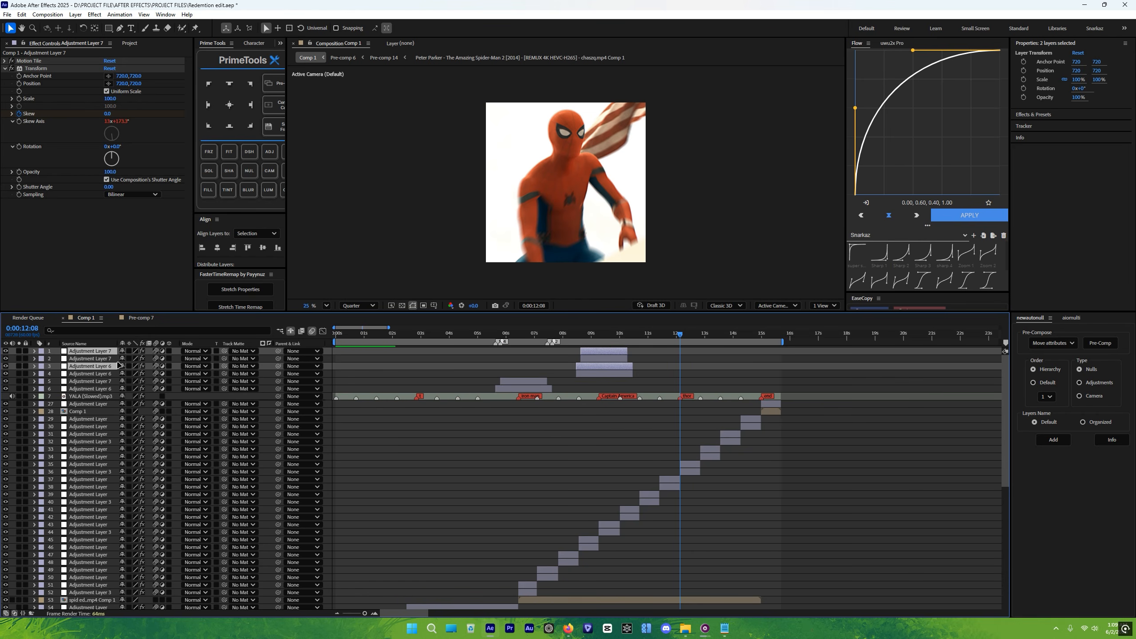
{"action": "left_click_drag", "start_coordinate": [85, 369], "coordinate": [90, 355]}
{"action": "key", "text": "u"}
{"action": "left_click_drag", "start_coordinate": [604, 375], "coordinate": [685, 376]}
{"action": "key", "text": "="}
{"action": "key", "text": "u"}
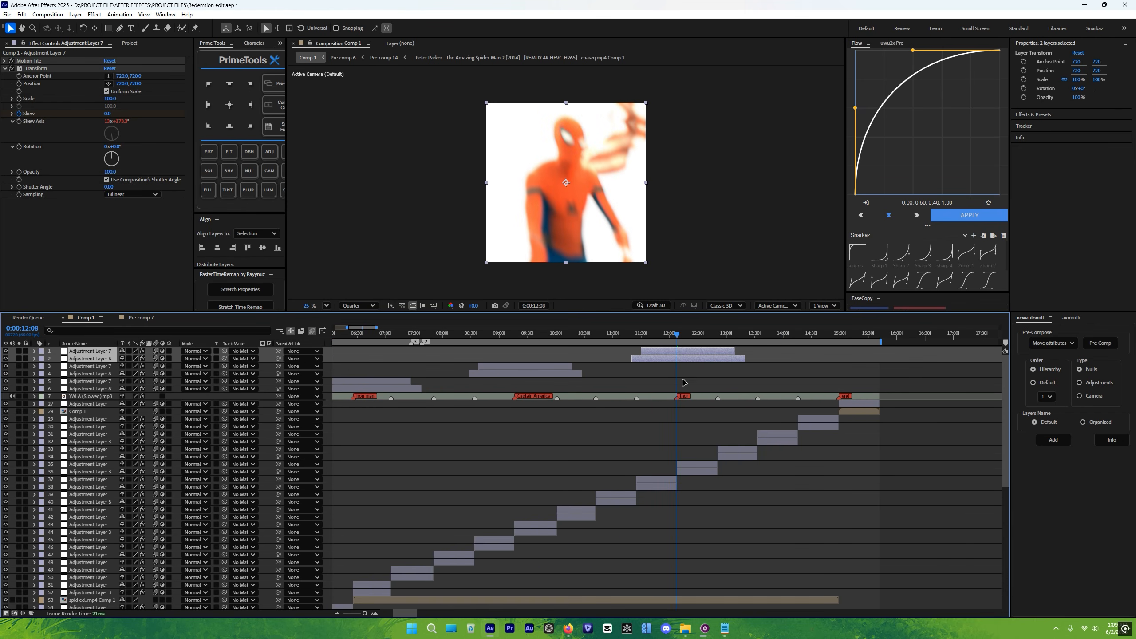
Duplicate the transition pair once more, stack the copies on top and align their middle keyframes with the last marker at 0:00:14:59.
{"action": "left_click_drag", "start_coordinate": [804, 335], "coordinate": [838, 348]}
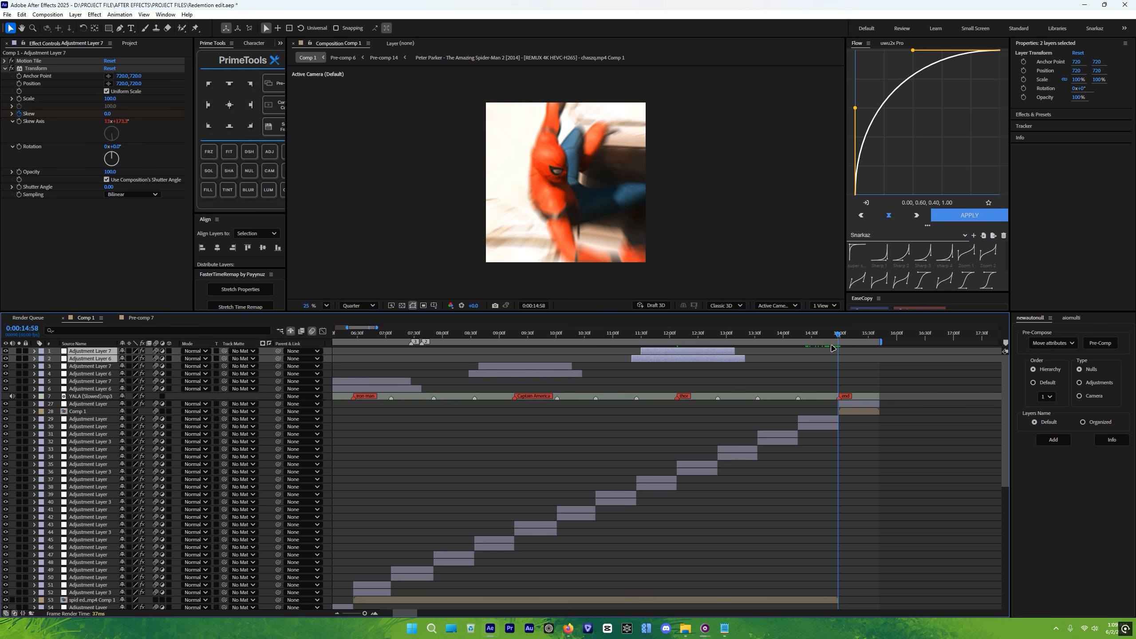
{"action": "key", "text": "Page_Down"}
{"action": "key", "text": "ctrl+d"}
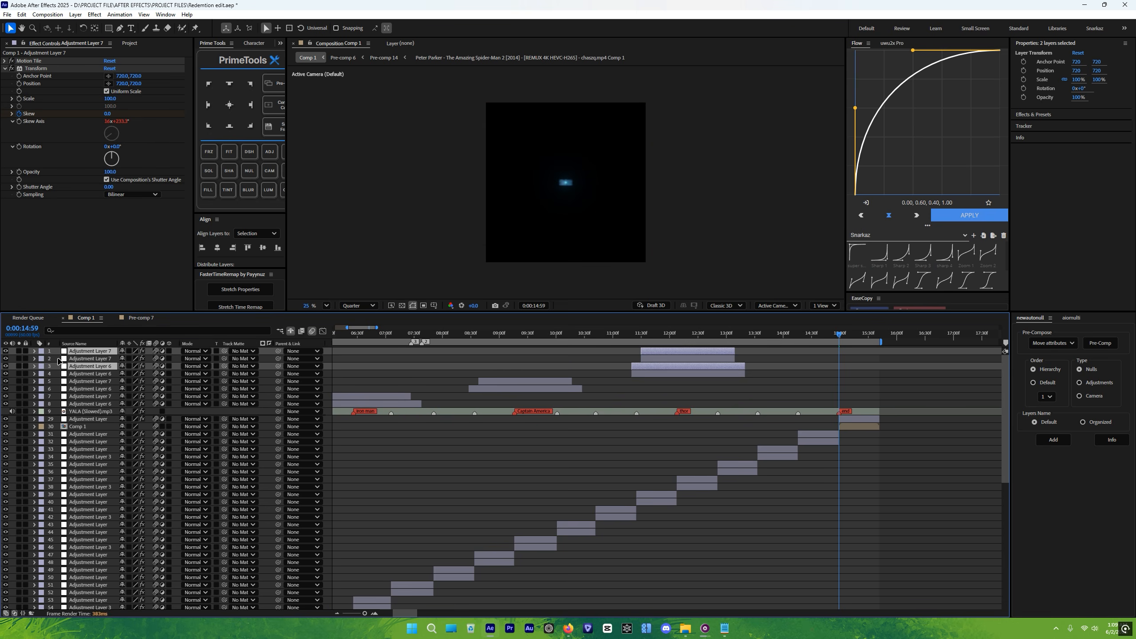
{"action": "left_click_drag", "start_coordinate": [74, 366], "coordinate": [75, 358]}
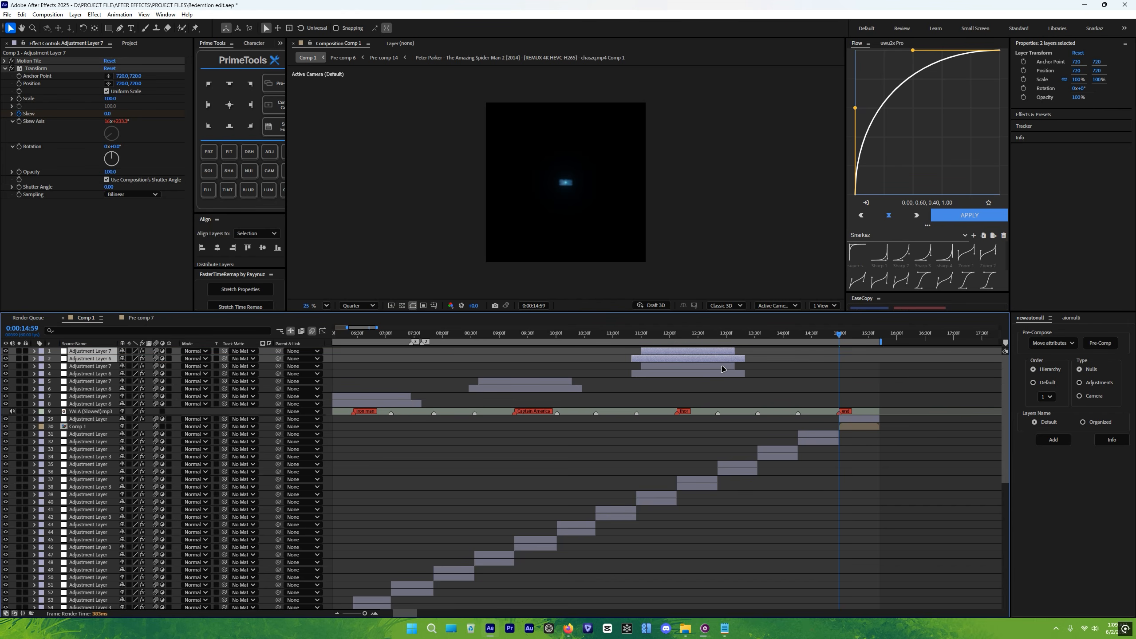
{"action": "key", "text": "u"}
{"action": "left_click_drag", "start_coordinate": [707, 353], "coordinate": [865, 382]}
{"action": "key", "text": "u"}
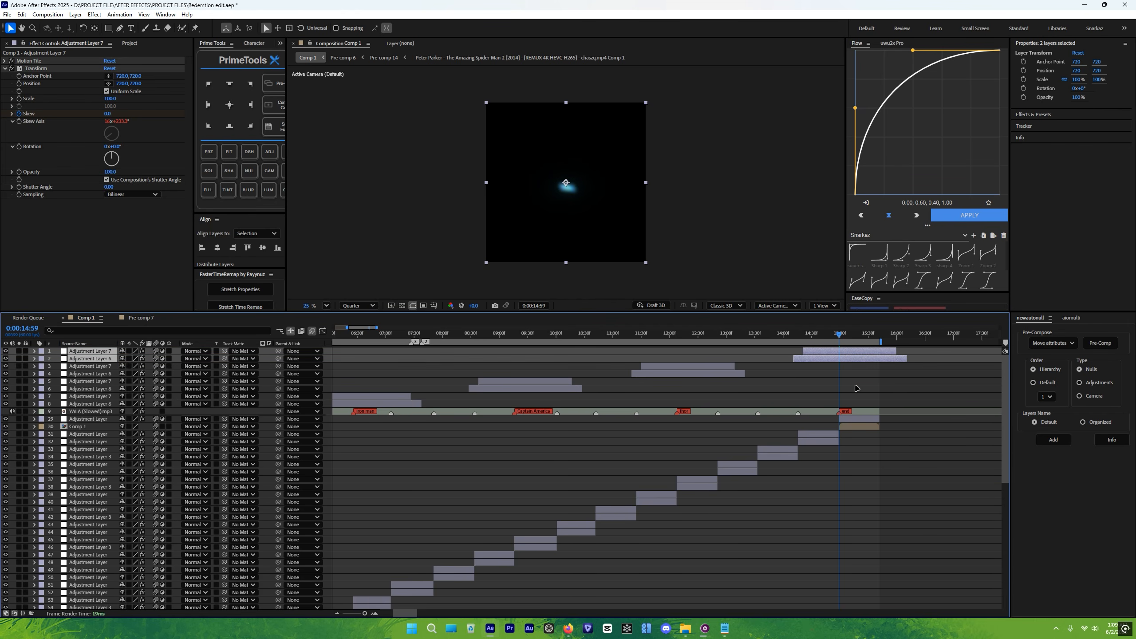
{"action": "left_click", "coordinate": [773, 366]}
{"action": "scroll", "coordinate": [760, 371], "scroll_direction": "down", "scroll_amount": 3}
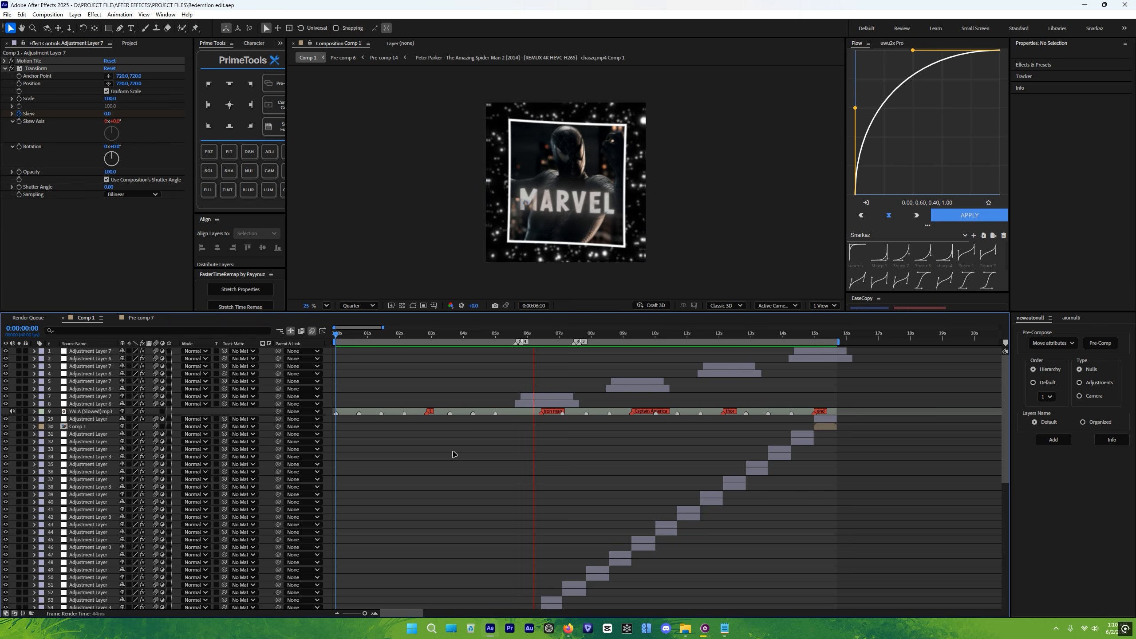